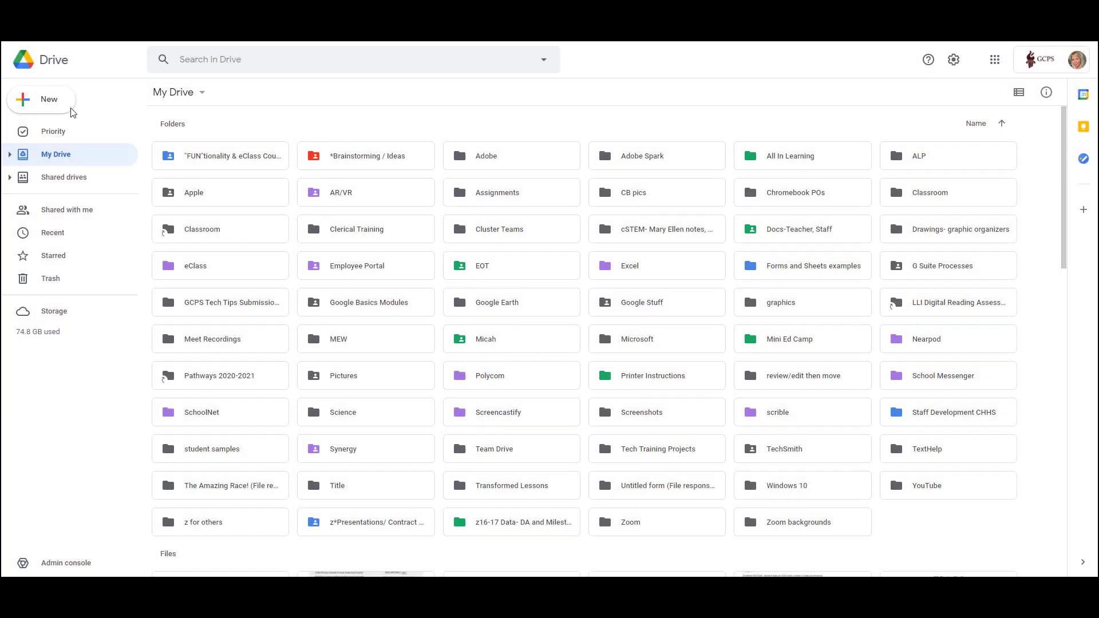
# Step: Look at Drive's New menu, then launch Jamboard from the Google apps launcher
pyautogui.click(40, 102)
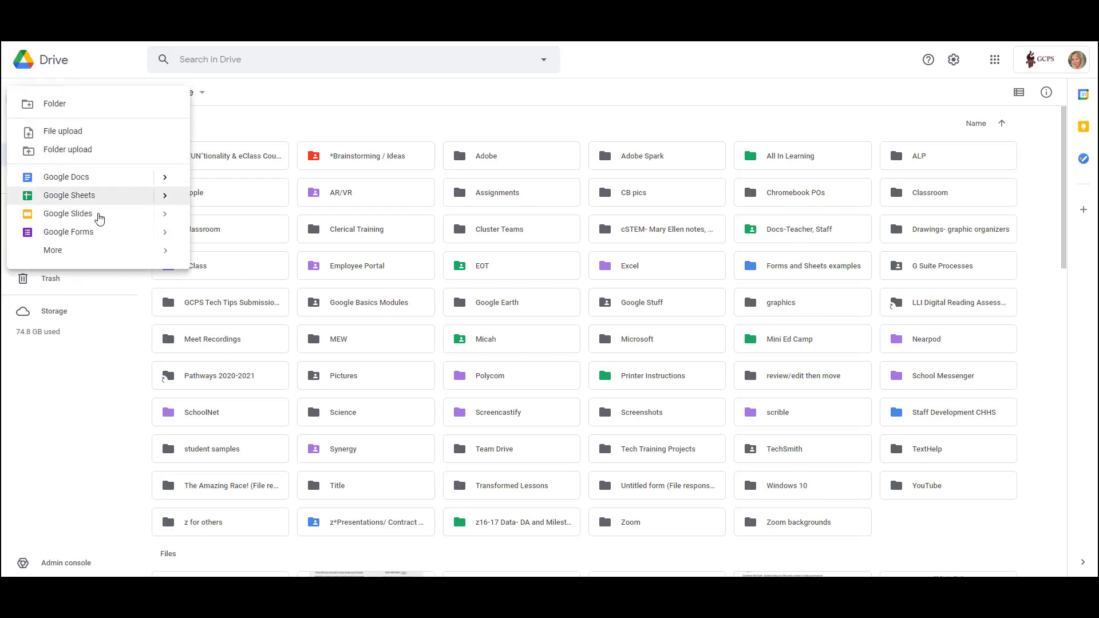
pyautogui.moveTo(53, 250)
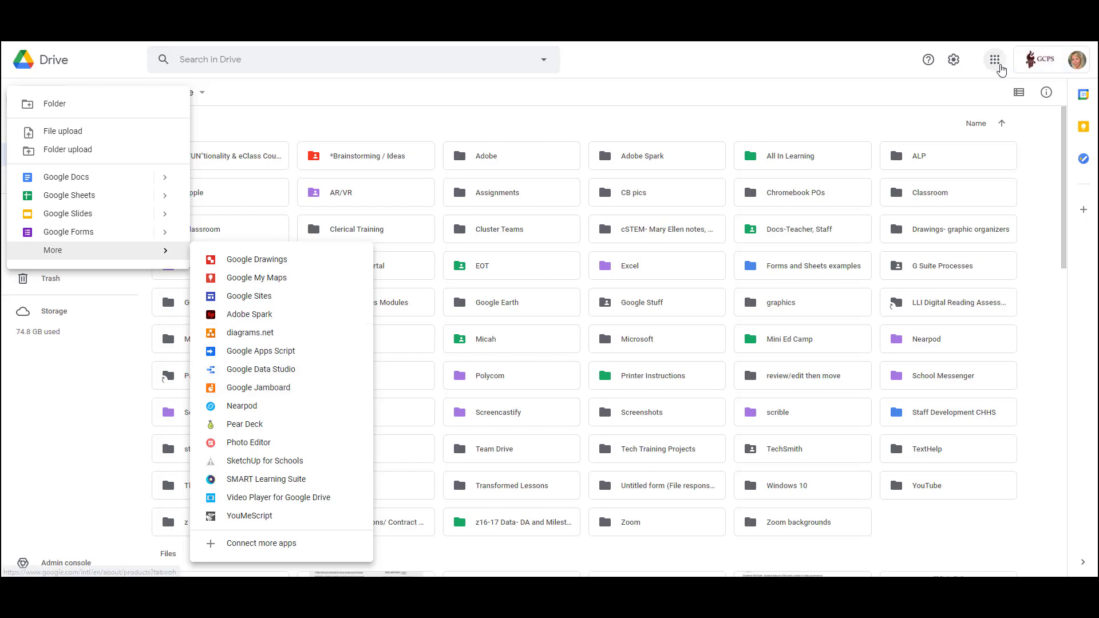
pyautogui.click(1000, 69)
pyautogui.scroll(-2, 984, 187)
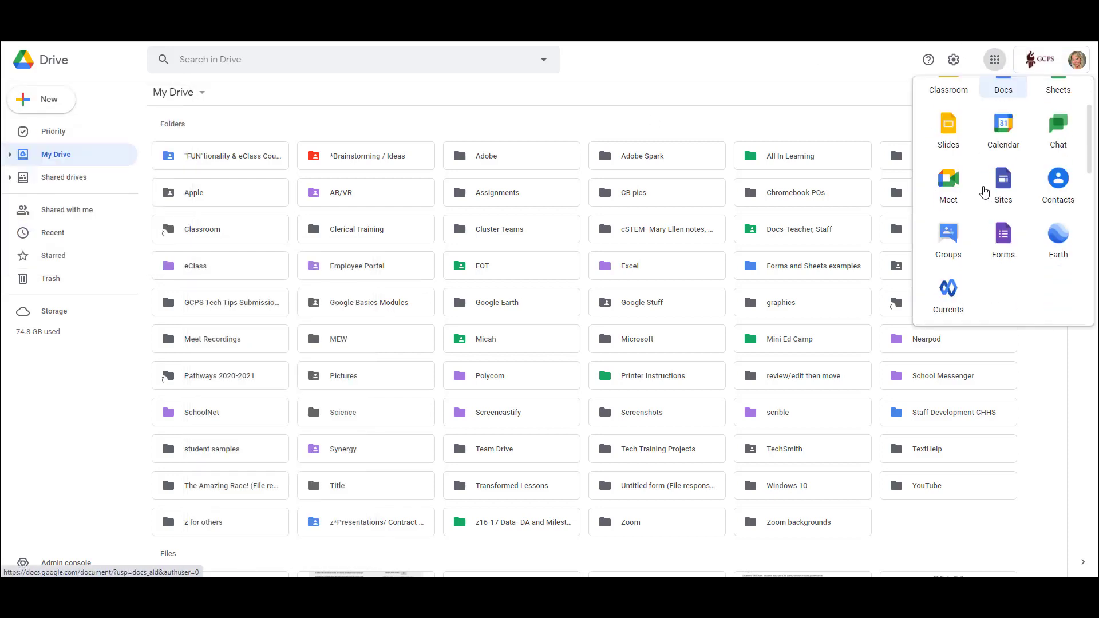
pyautogui.scroll(-1, 981, 189)
pyautogui.scroll(-2, 984, 193)
pyautogui.scroll(-2, 981, 194)
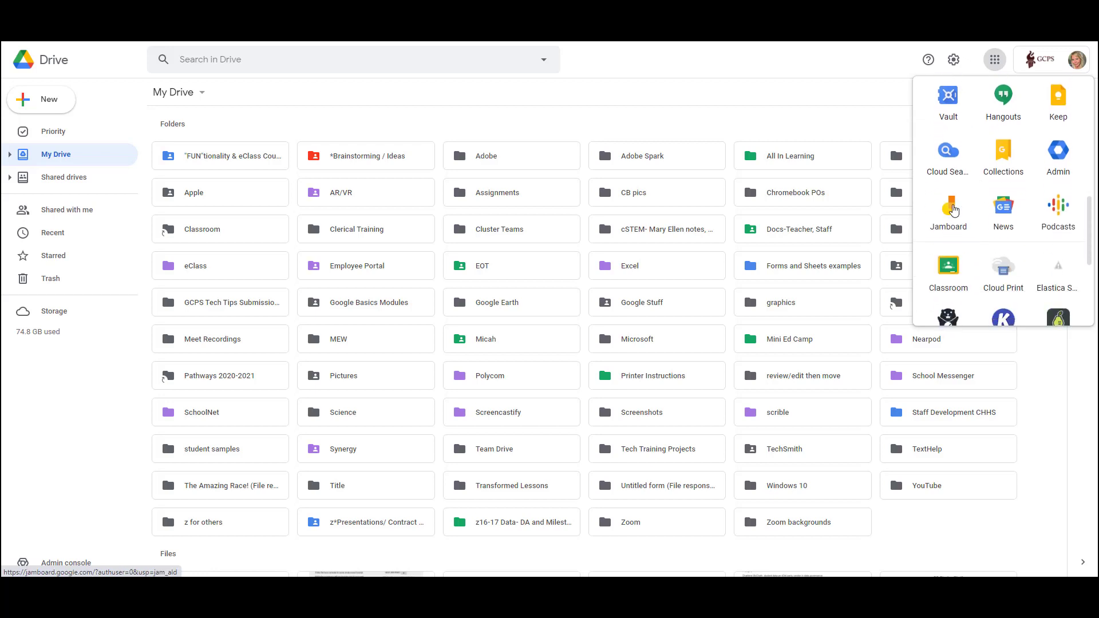
pyautogui.click(944, 213)
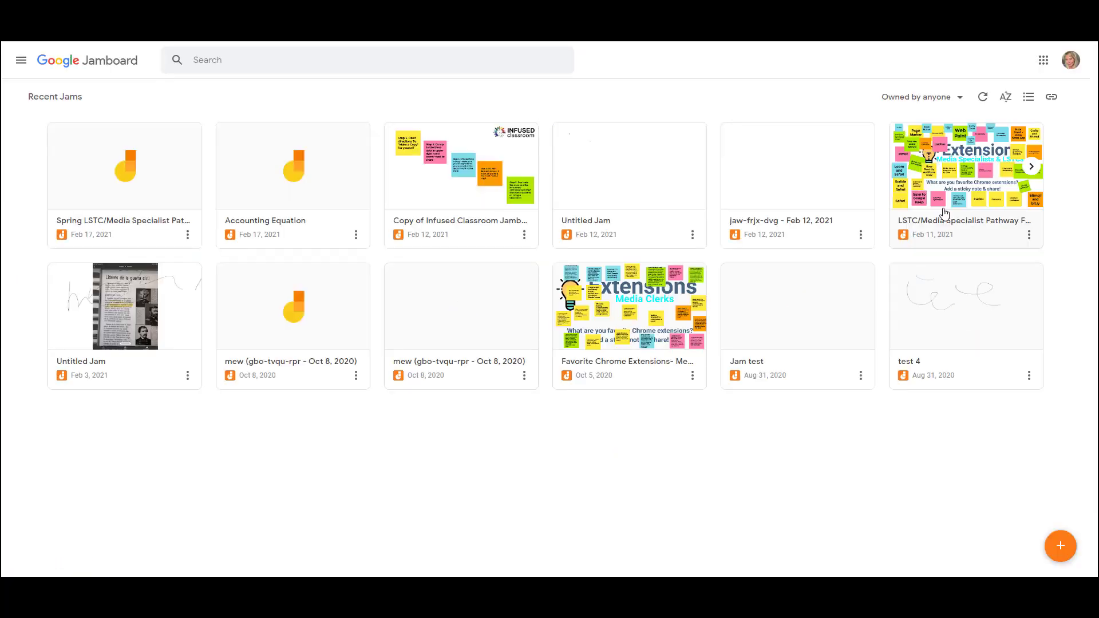
# Step: Create a new blank jam and rename it 'Brainstorm'
pyautogui.click(1058, 546)
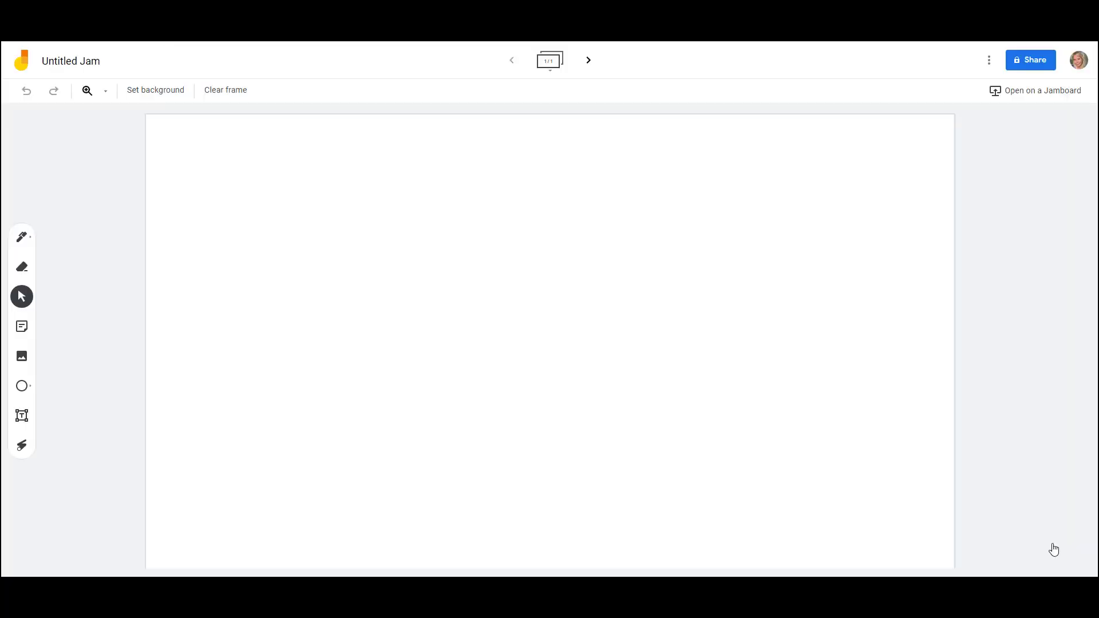
pyautogui.click(67, 61)
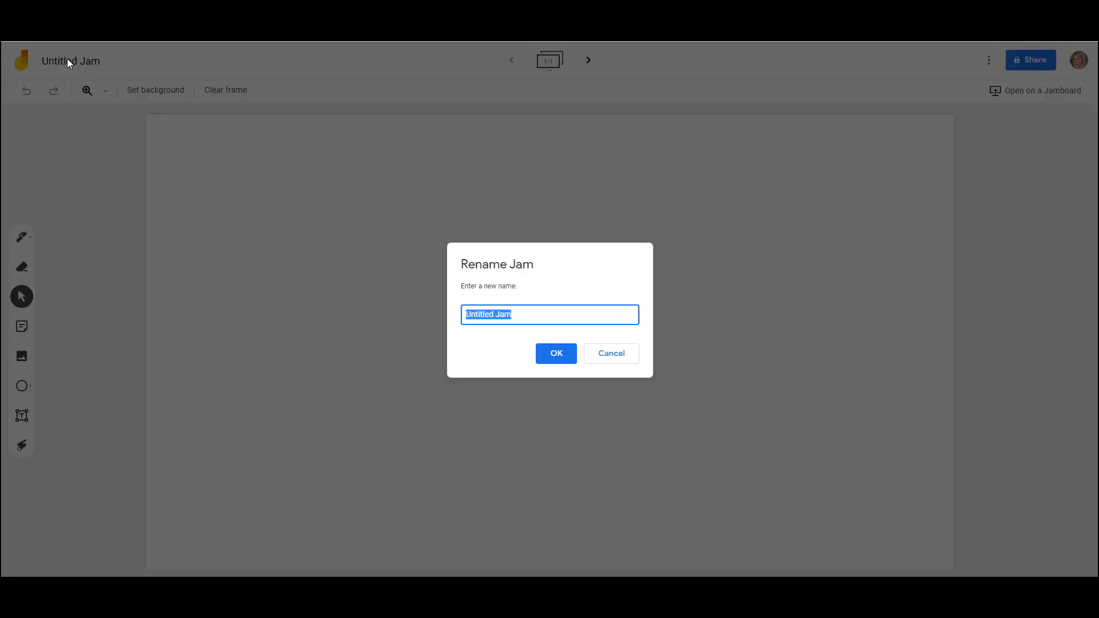
pyautogui.write('Brainstorm')
pyautogui.click(556, 353)
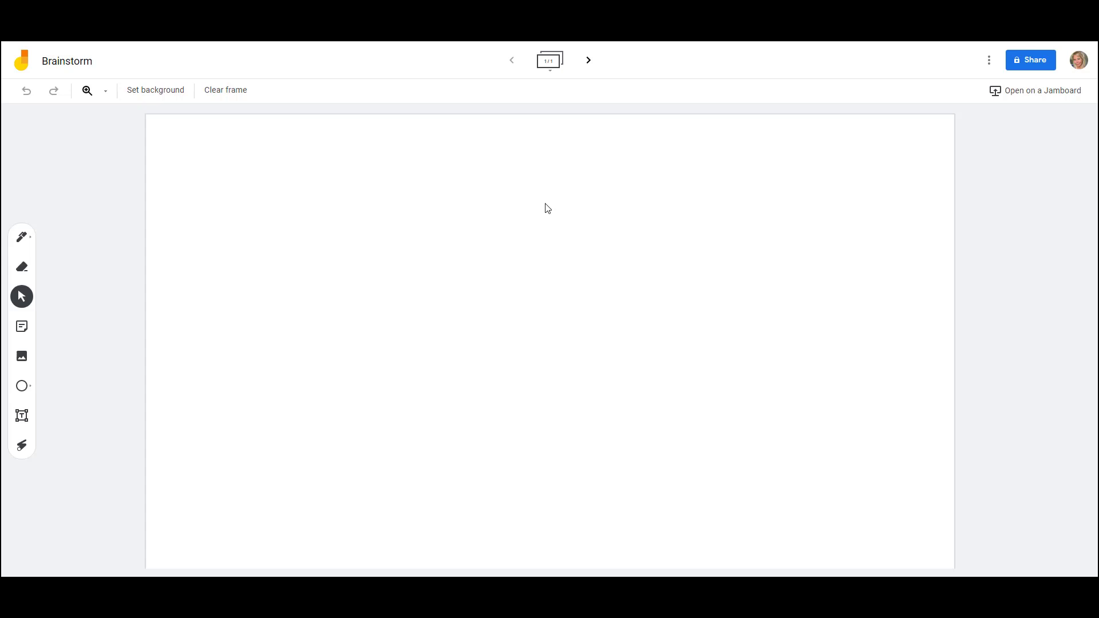
# Step: Apply the square grid background, then preview and cancel the image background option
pyautogui.click(173, 96)
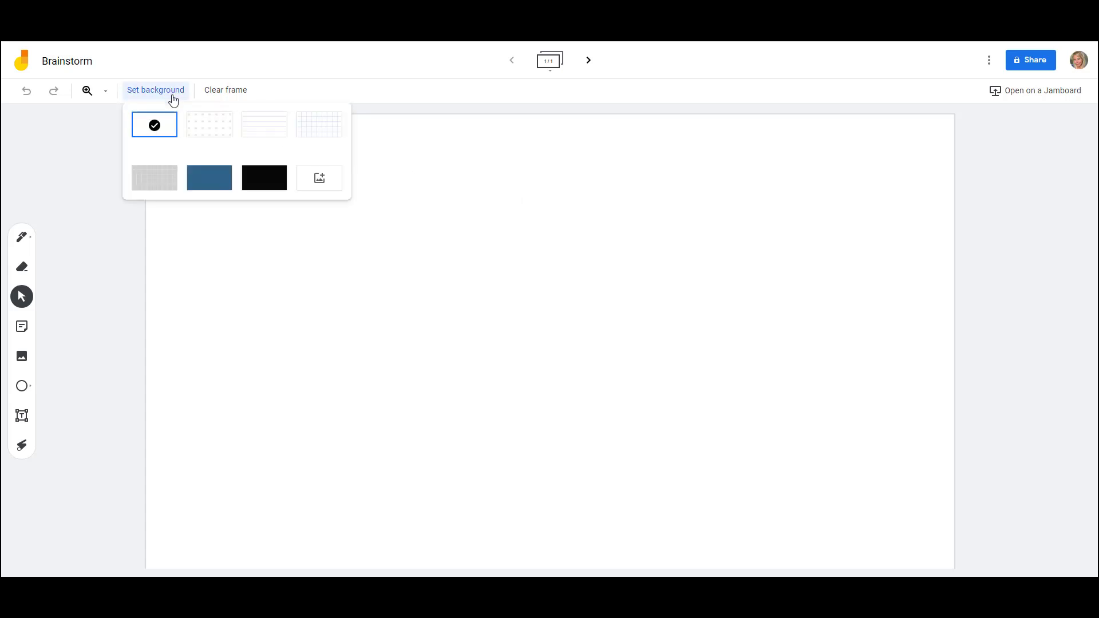
pyautogui.click(321, 127)
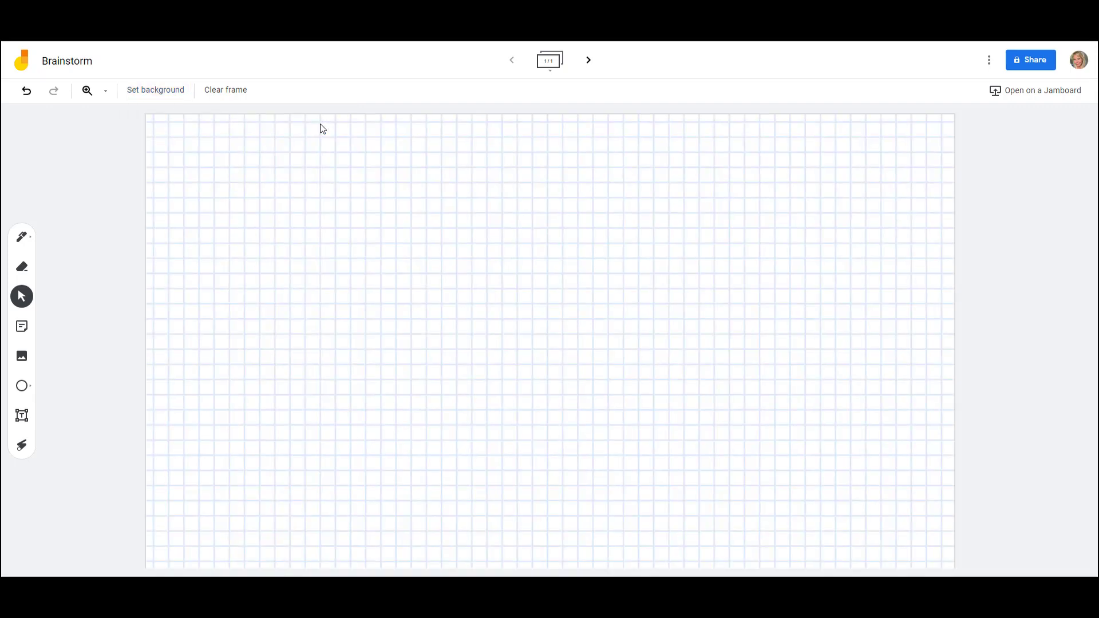
pyautogui.click(162, 91)
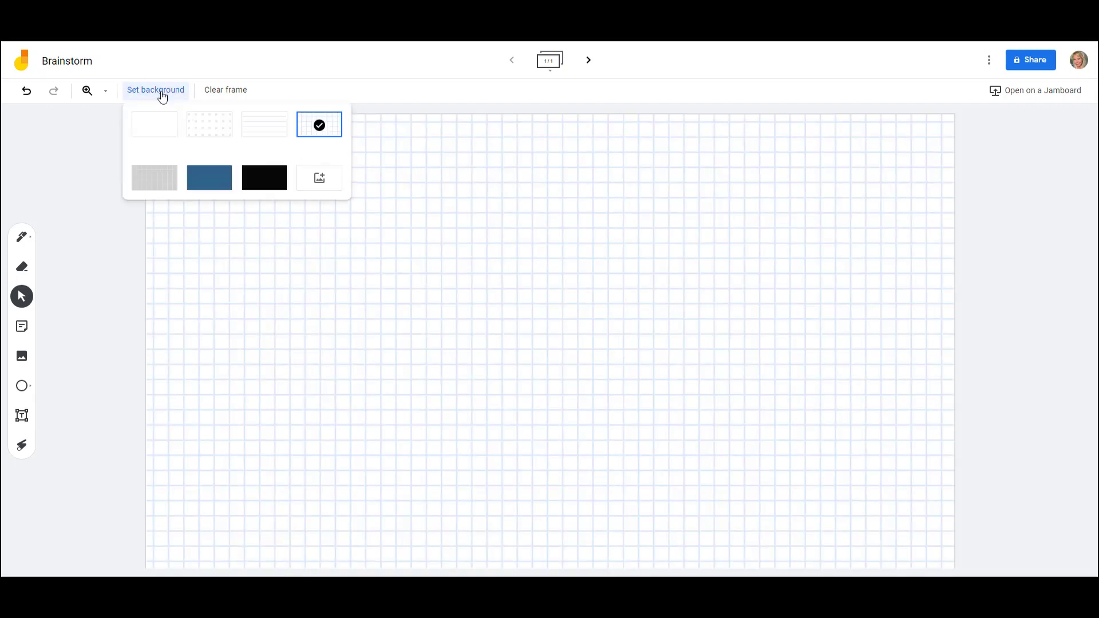
pyautogui.click(331, 181)
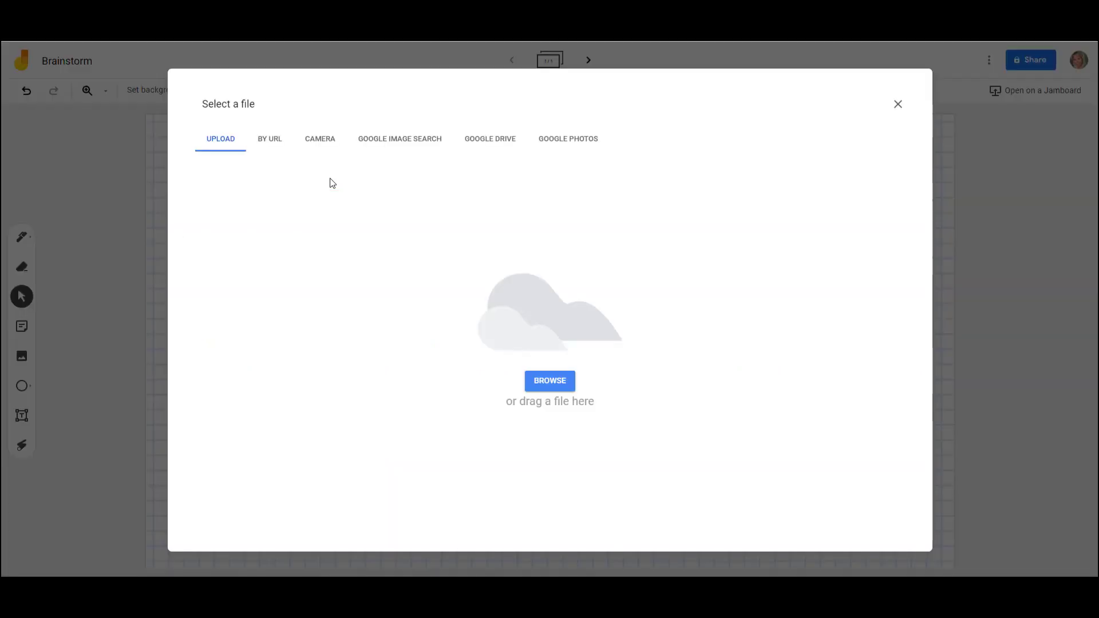
pyautogui.click(898, 107)
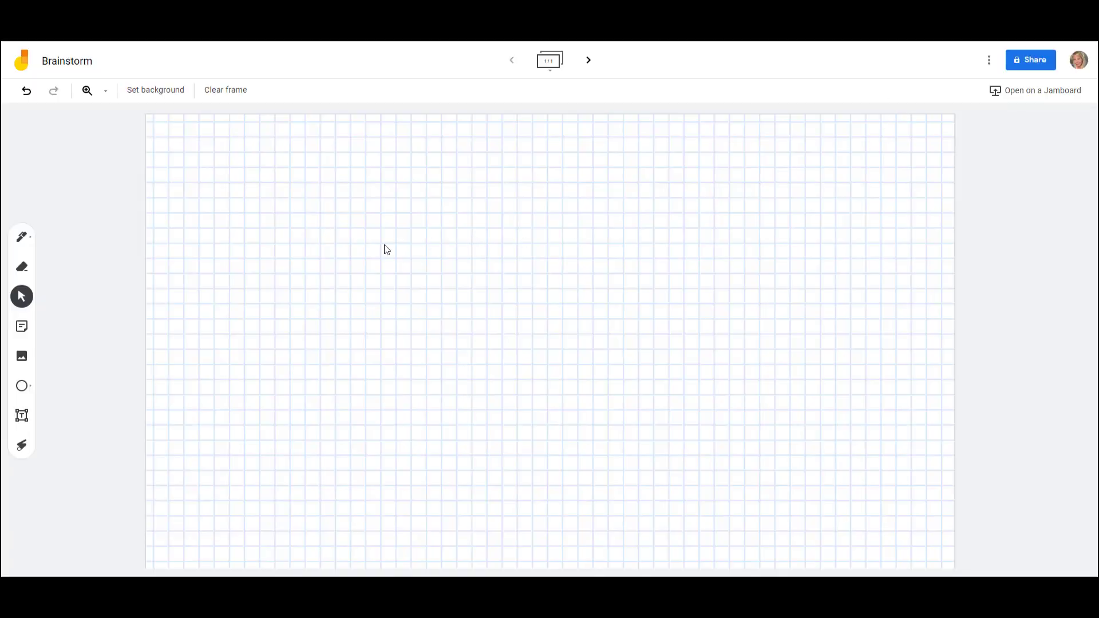
# Step: Draw a test pen stroke at the frame's top left, erase it, and return to Select
pyautogui.click(26, 240)
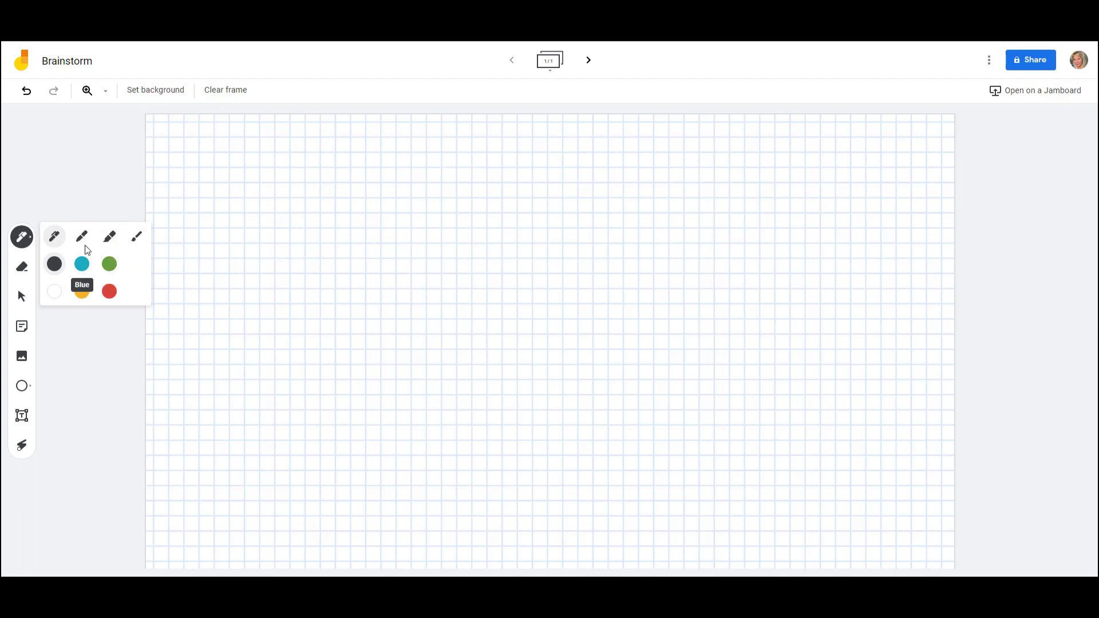
pyautogui.click(91, 200)
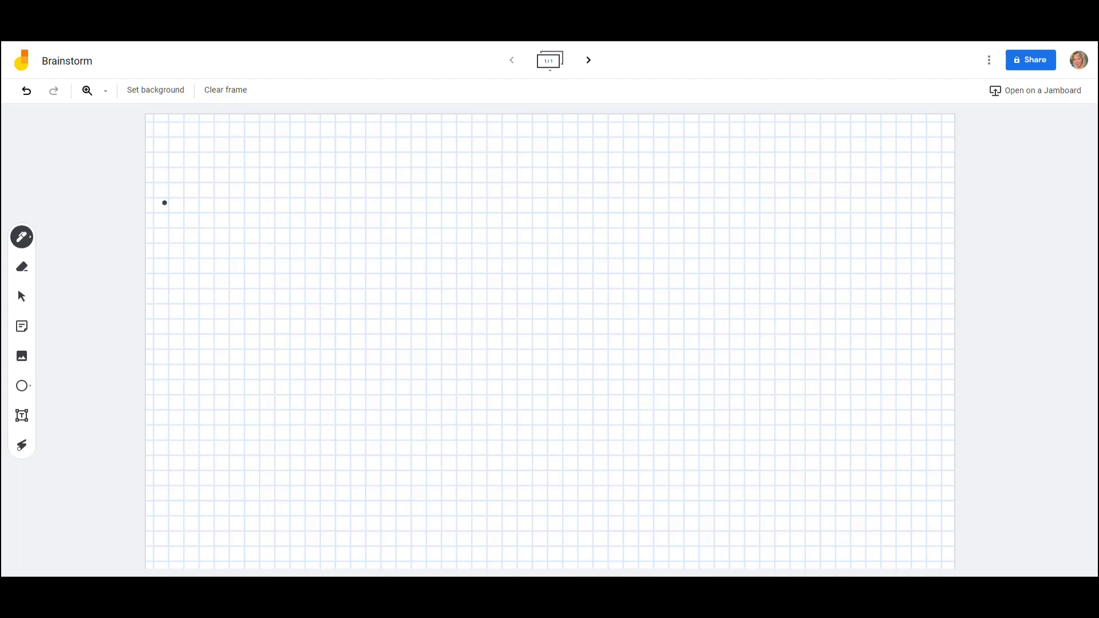
pyautogui.moveTo(177, 208); pyautogui.dragTo(288, 190)
pyautogui.click(21, 266)
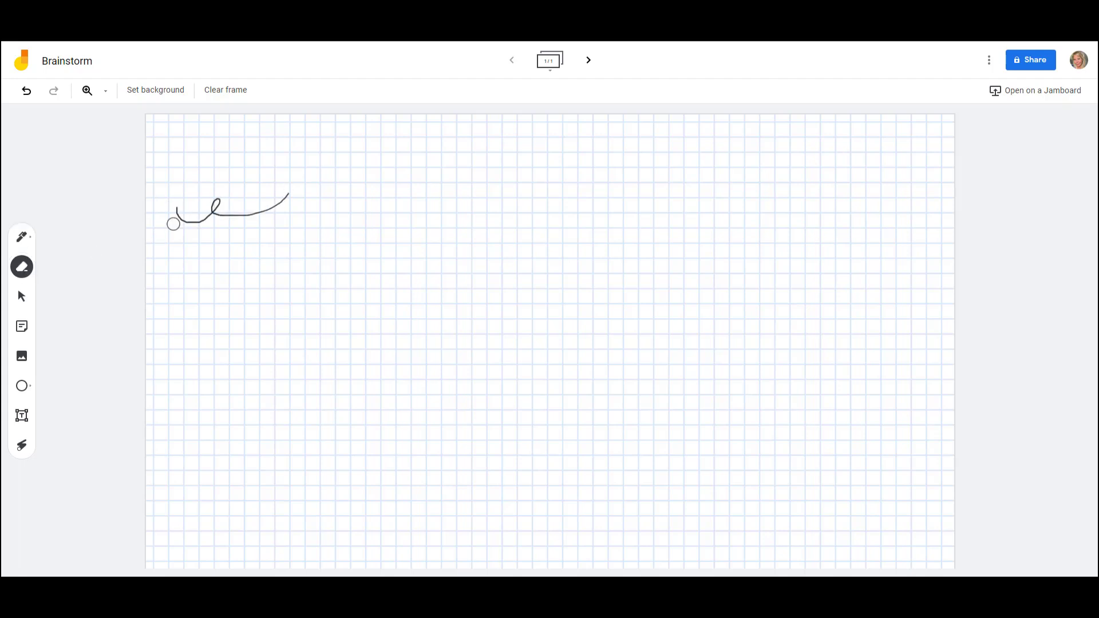
pyautogui.moveTo(181, 208)
pyautogui.mouseDown()
pyautogui.moveTo(224, 215)
pyautogui.moveTo(284, 201)
pyautogui.moveTo(221, 216)
pyautogui.moveTo(160, 210)
pyautogui.mouseUp()
pyautogui.click(22, 298)
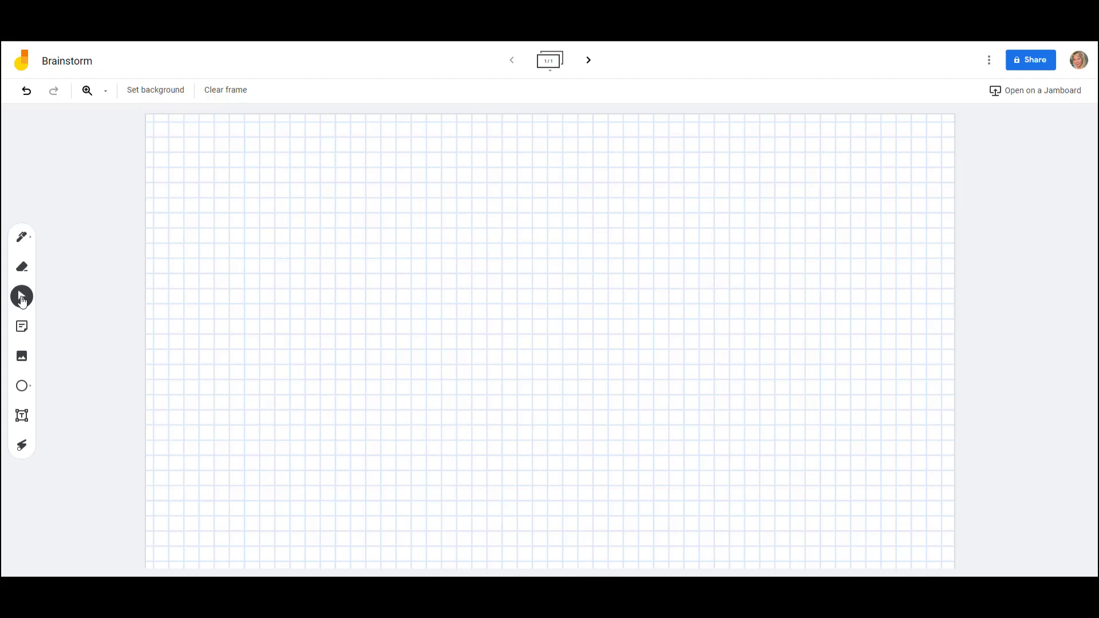
# Step: Add a green 'My ideas' sticky note, moved lower, enlarged and tilted counter-clockwise
pyautogui.click(21, 326)
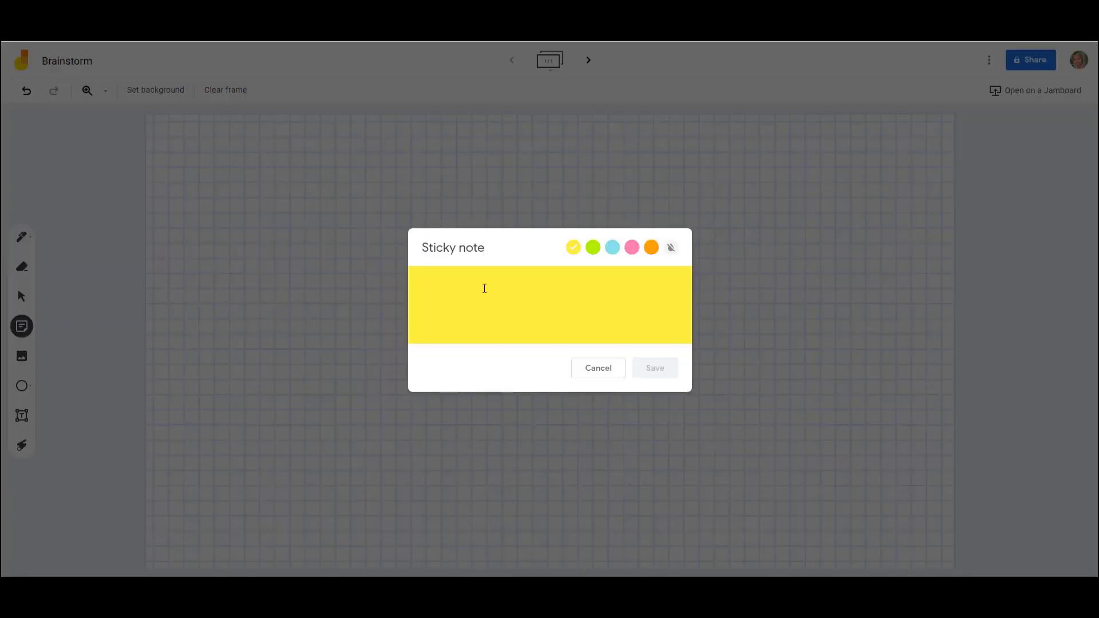
pyautogui.write('My ideas')
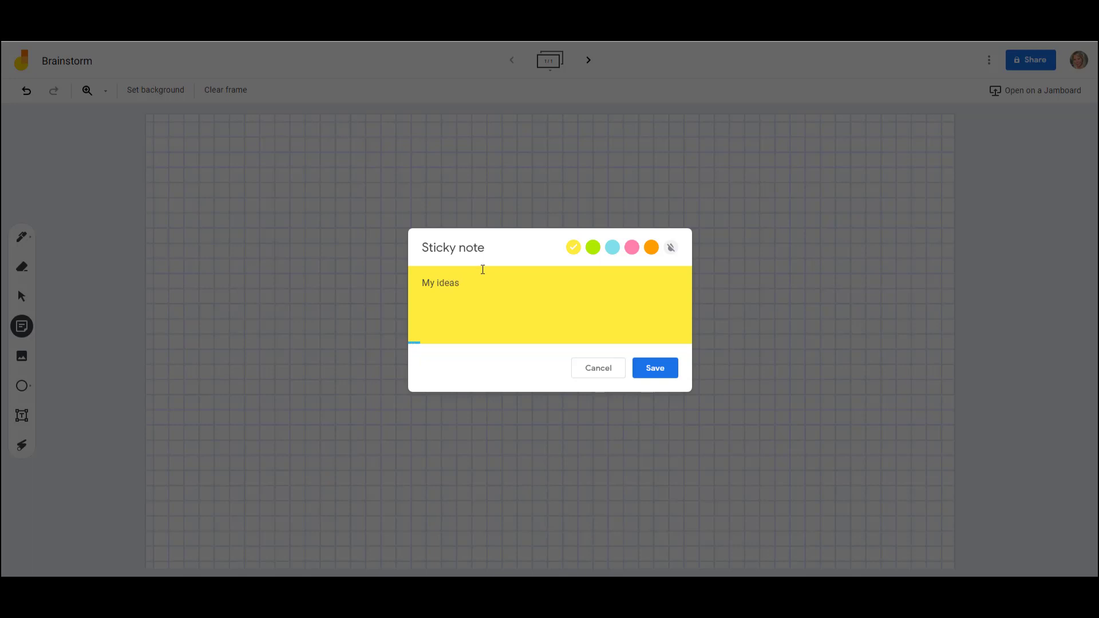
pyautogui.click(593, 247)
pyautogui.click(652, 368)
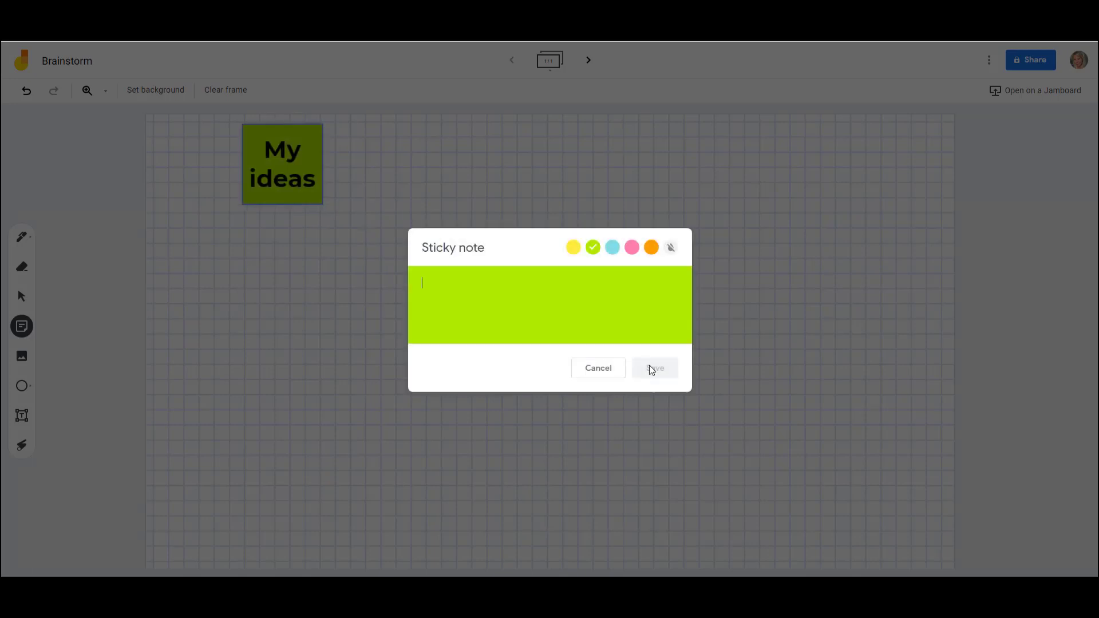
pyautogui.click(599, 368)
pyautogui.click(282, 164)
pyautogui.moveTo(283, 164); pyautogui.dragTo(290, 269)
pyautogui.moveTo(324, 316); pyautogui.dragTo(387, 383)
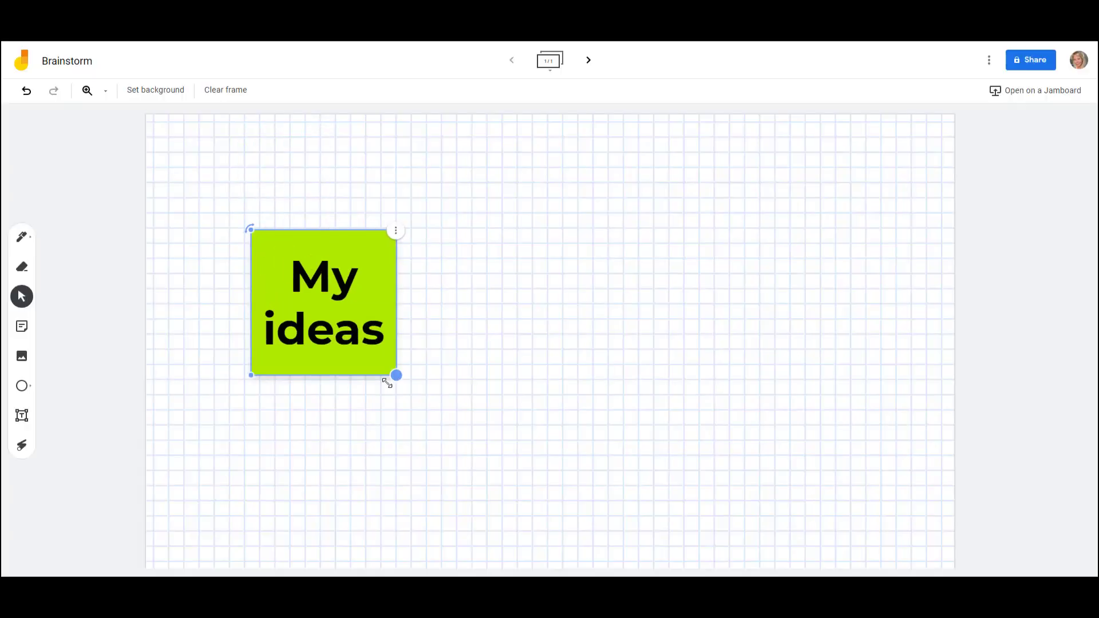
pyautogui.moveTo(249, 229); pyautogui.dragTo(265, 254)
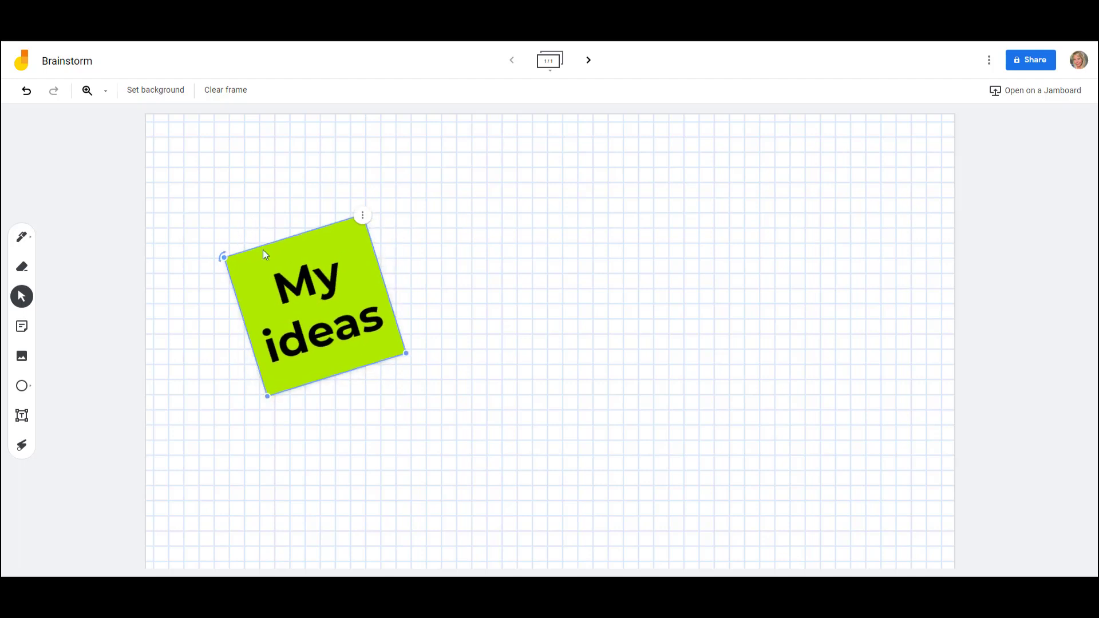
# Step: Duplicate the note, make the copy pink reading 'Aiden's ideas', and move it top-right
pyautogui.click(362, 215)
pyautogui.click(412, 241)
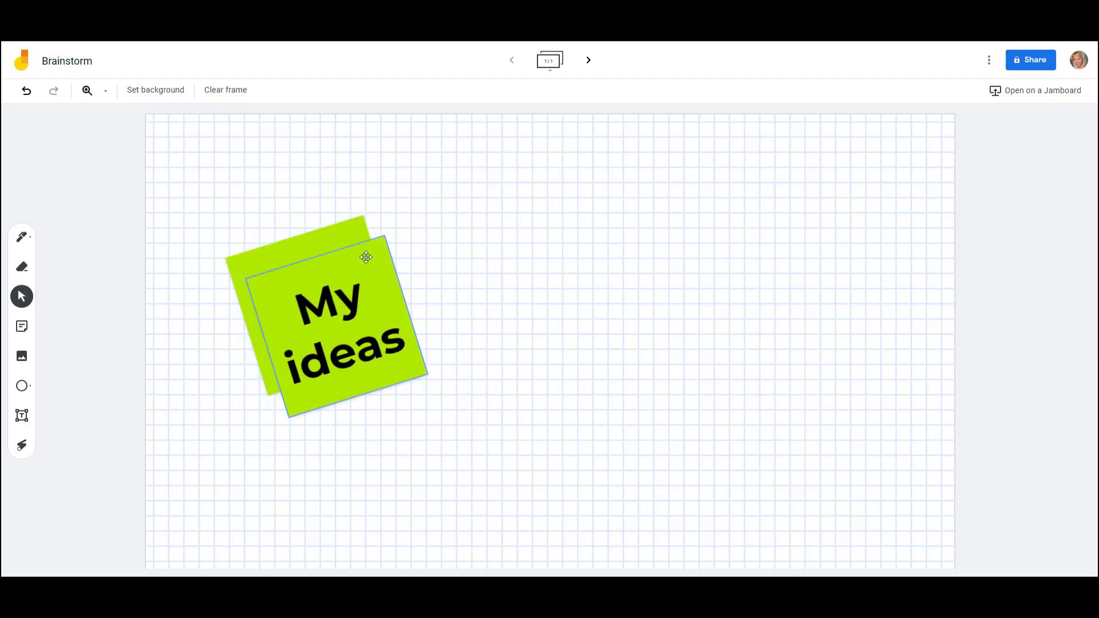
pyautogui.moveTo(412, 251); pyautogui.dragTo(535, 193)
pyautogui.moveTo(368, 201); pyautogui.dragTo(401, 190)
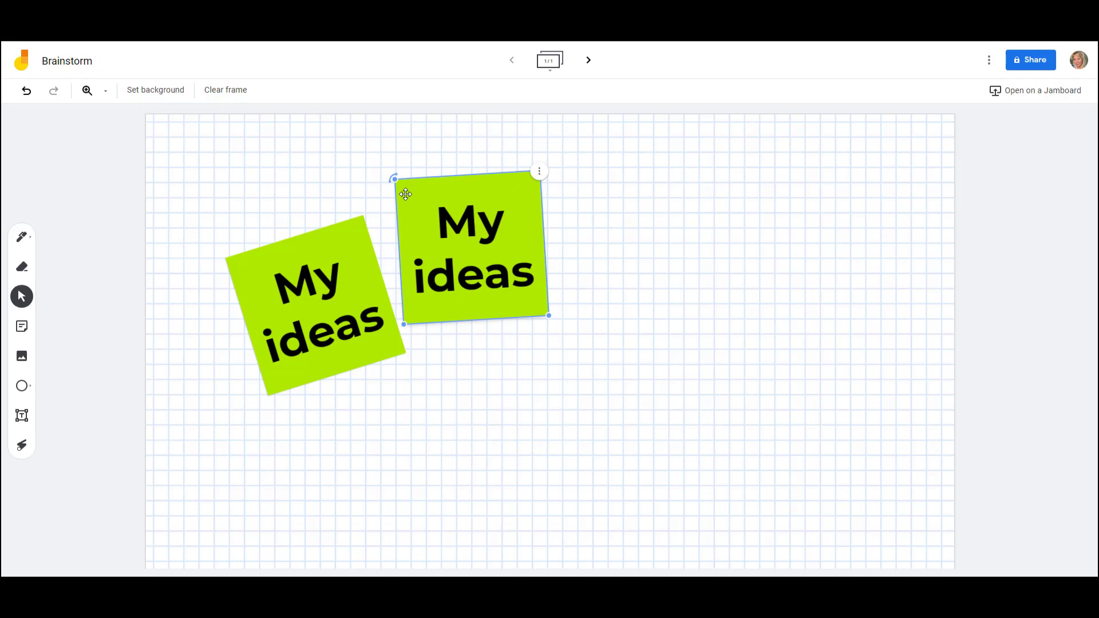
pyautogui.click(543, 176)
pyautogui.click(632, 247)
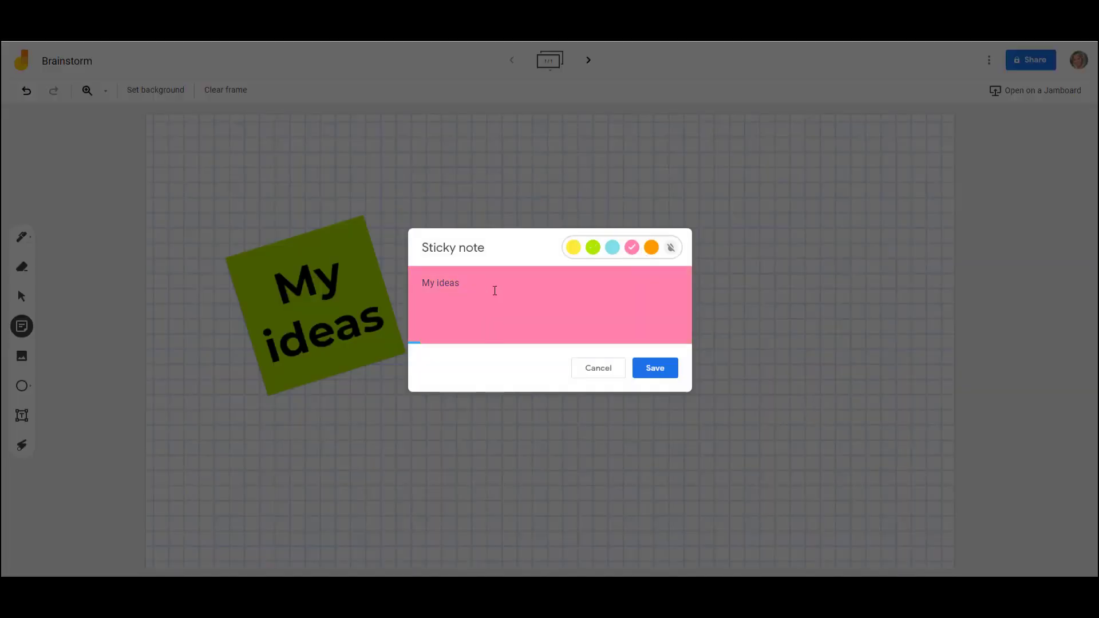
pyautogui.moveTo(492, 286); pyautogui.dragTo(410, 289)
pyautogui.write('Aiden')
pyautogui.write("'s ideas")
pyautogui.click(653, 371)
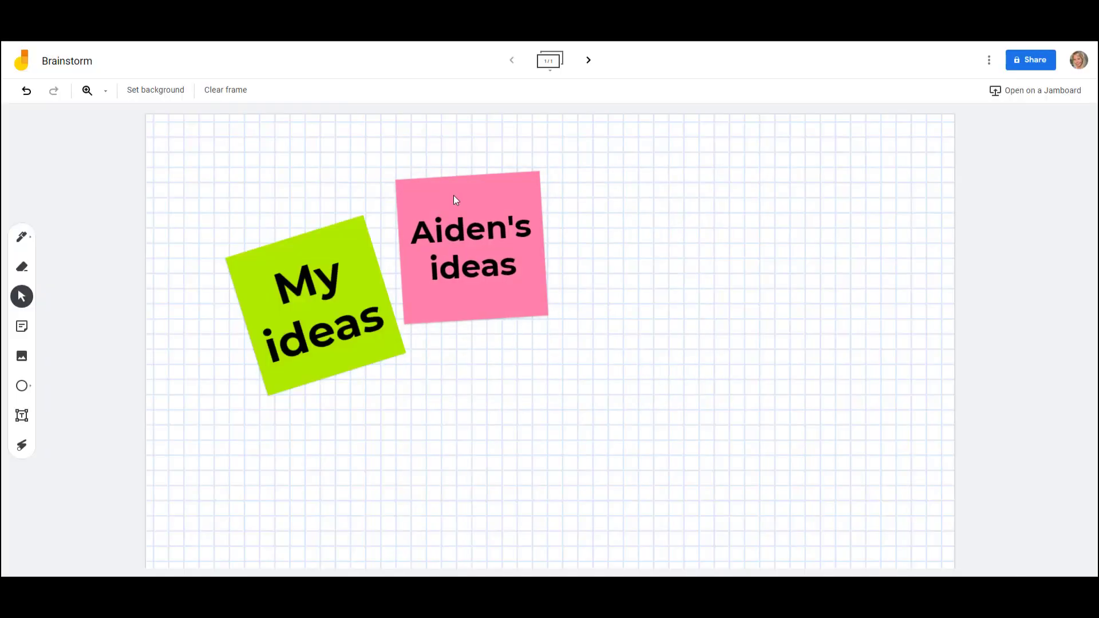
pyautogui.moveTo(453, 198); pyautogui.dragTo(828, 168)
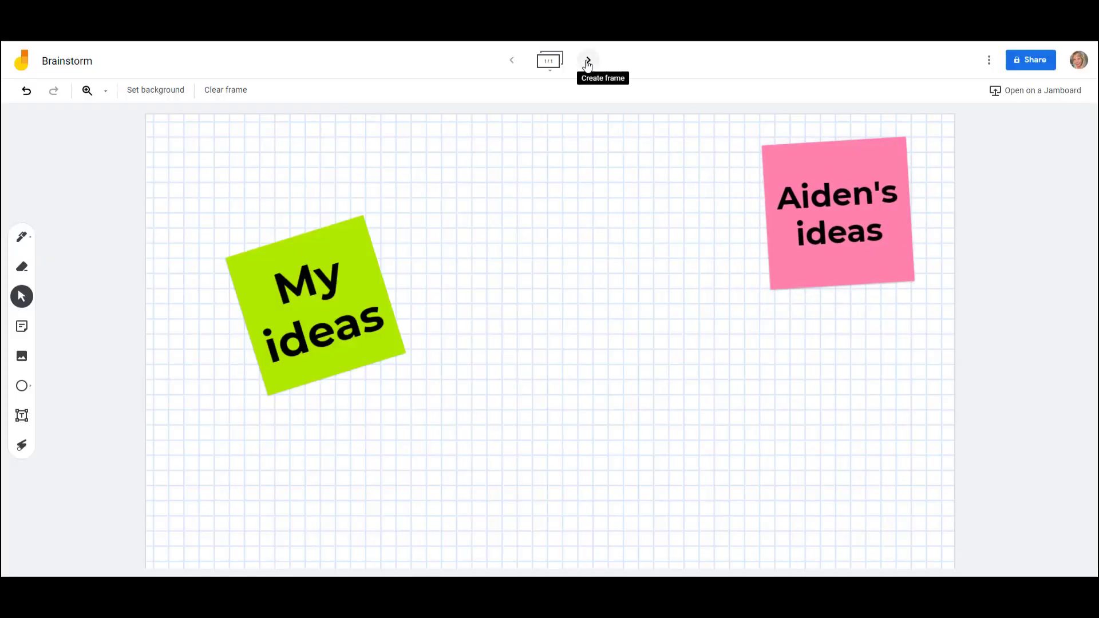
# Step: On a new frame, insert a rock tower photo from a 'history oif georgia' image search, enlarged upper right
pyautogui.click(588, 60)
pyautogui.click(22, 356)
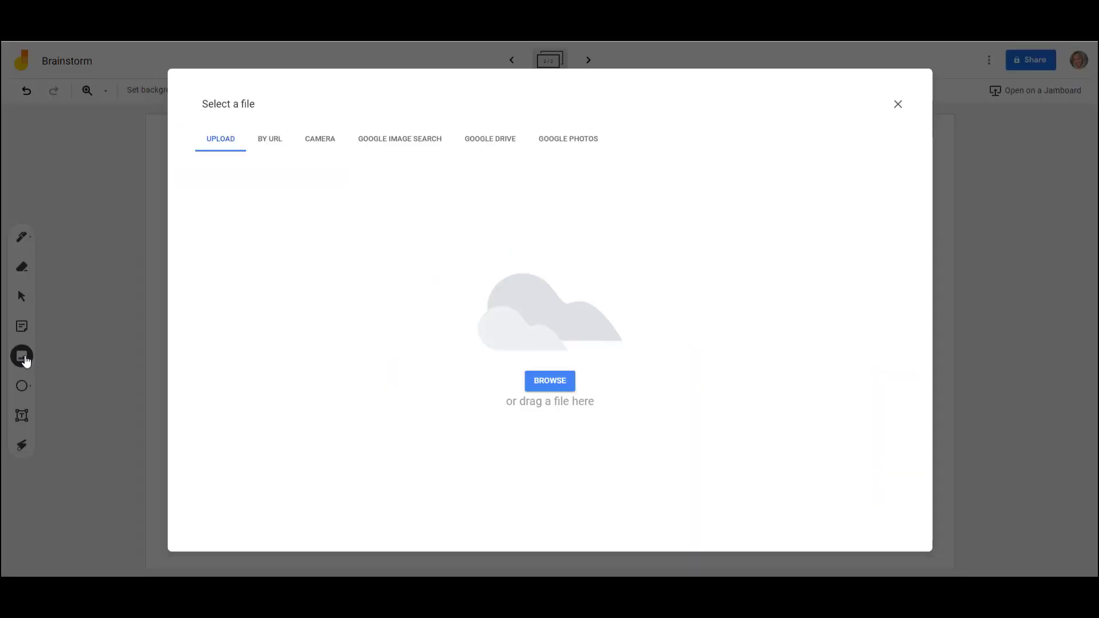
pyautogui.click(388, 140)
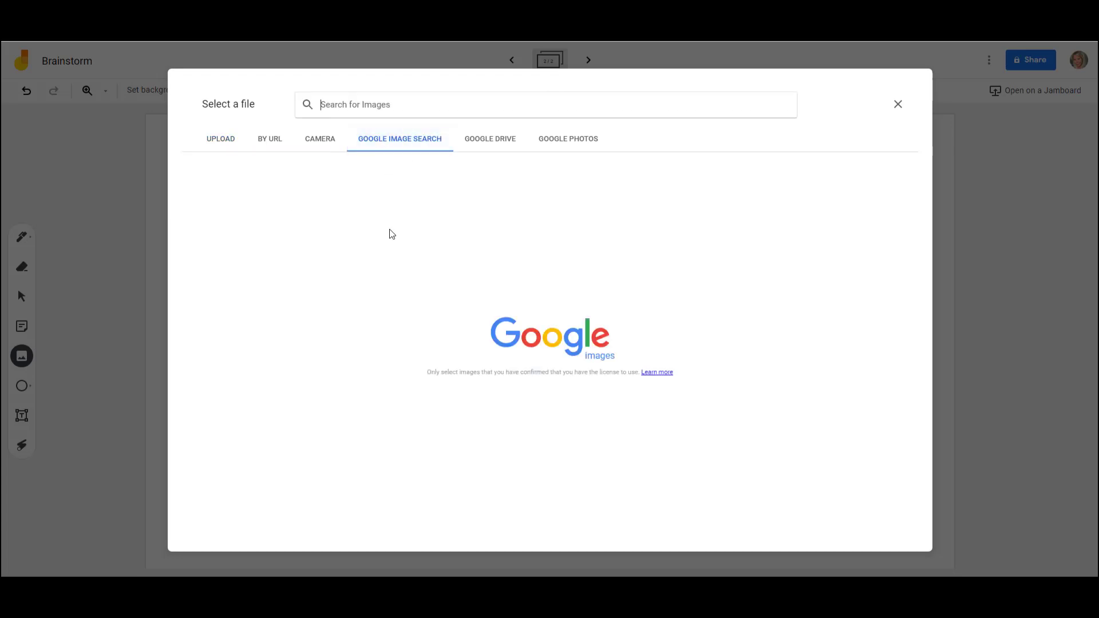
pyautogui.write('history oif georgia')
pyautogui.press('Return')
pyautogui.click(343, 282)
pyautogui.click(891, 528)
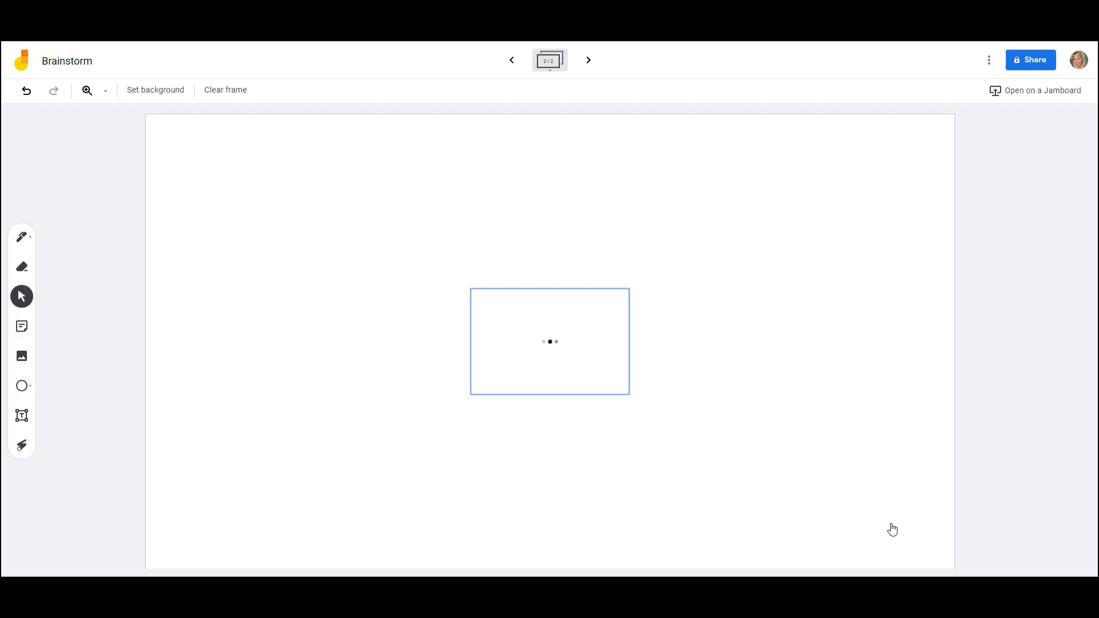
pyautogui.moveTo(595, 349); pyautogui.dragTo(840, 238)
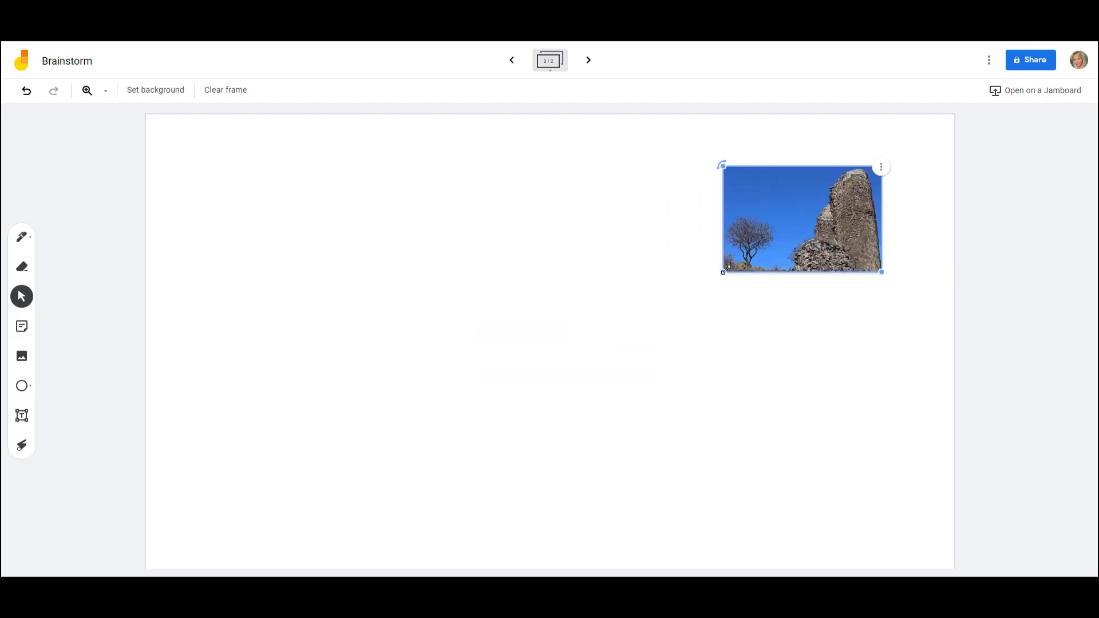
pyautogui.moveTo(723, 272)
pyautogui.mouseDown()
pyautogui.moveTo(389, 493)
pyautogui.moveTo(662, 312)
pyautogui.mouseUp()
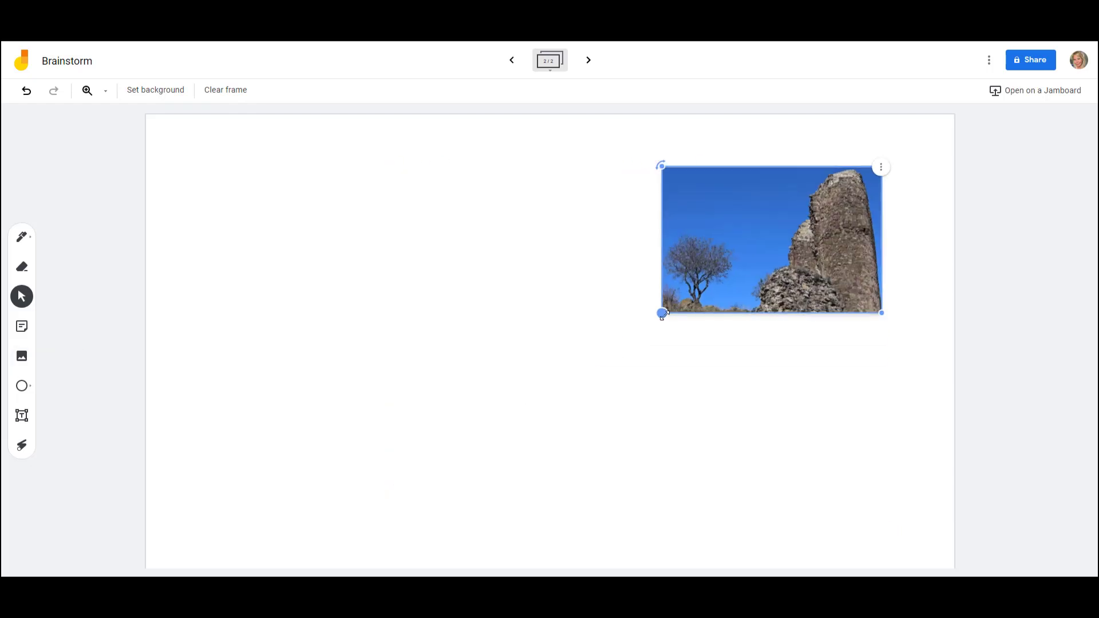
# Step: Draw a tall rectangle and duplicate it into three panels side by side
pyautogui.click(22, 387)
pyautogui.click(82, 385)
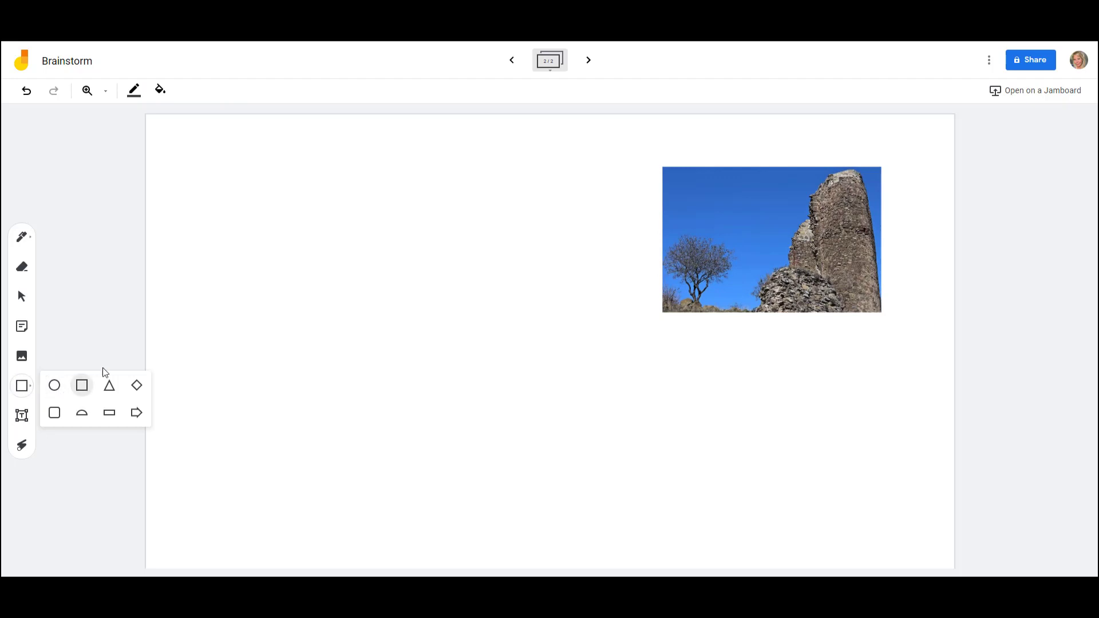
pyautogui.moveTo(160, 131); pyautogui.dragTo(408, 557)
pyautogui.click(409, 127)
pyautogui.click(443, 131)
pyautogui.moveTo(320, 171)
pyautogui.mouseDown()
pyautogui.moveTo(569, 169)
pyautogui.moveTo(804, 186)
pyautogui.mouseUp()
pyautogui.click(719, 132)
pyautogui.moveTo(563, 243); pyautogui.dragTo(549, 243)
# Step: Fill the middle rectangle light blue and the left one light green
pyautogui.click(161, 90)
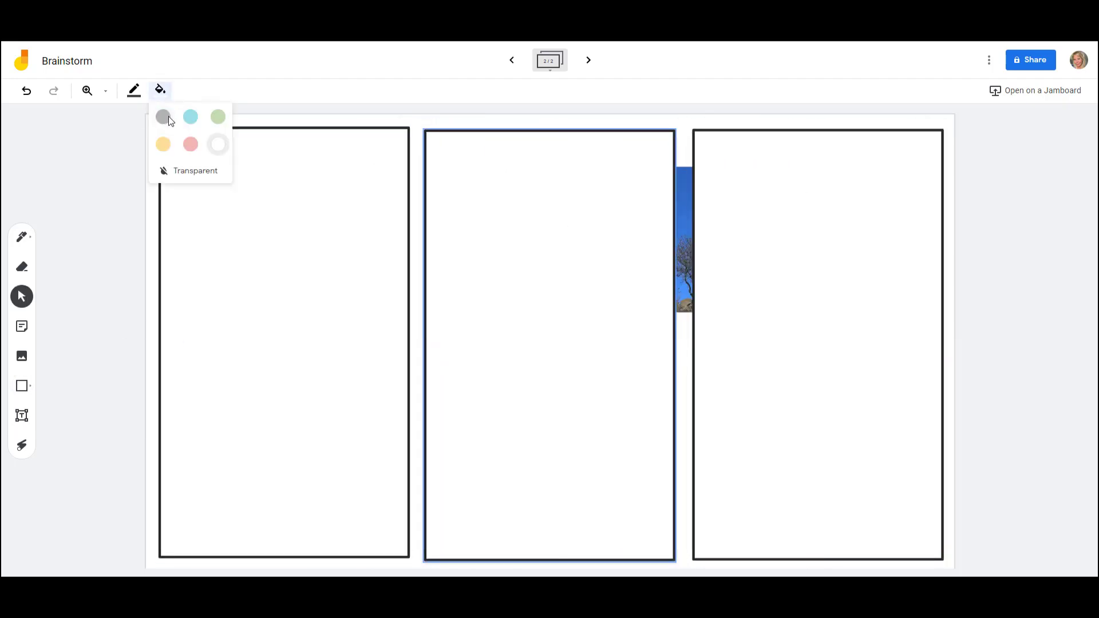
pyautogui.click(191, 116)
pyautogui.click(228, 172)
pyautogui.click(160, 90)
pyautogui.click(217, 120)
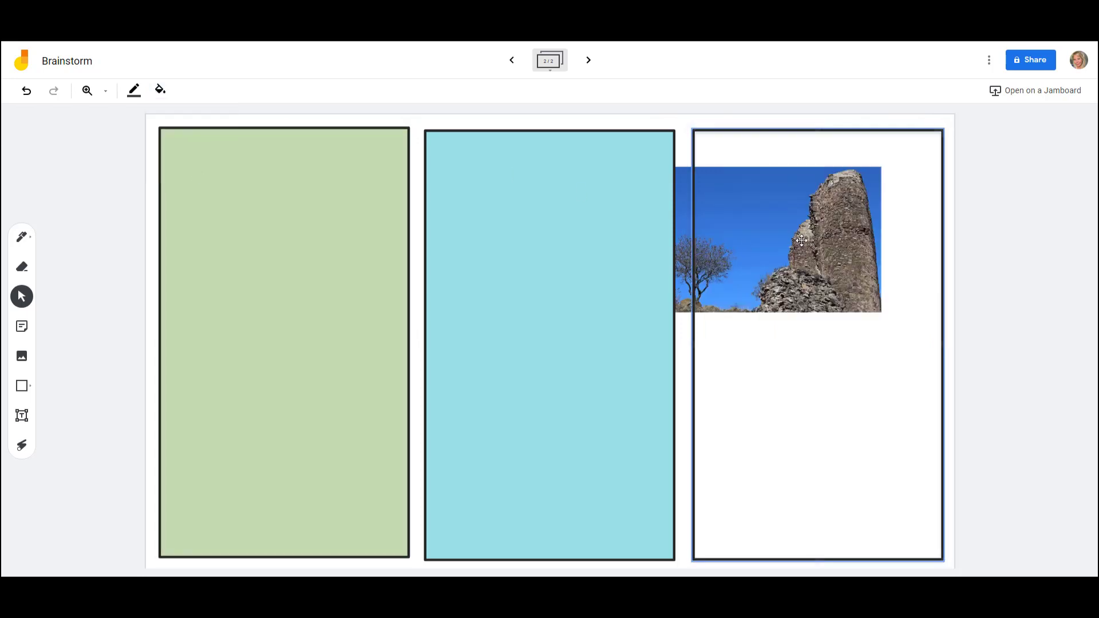
# Step: Bring the photo to the front and move it into the green rectangle
pyautogui.click(744, 188)
pyautogui.click(876, 167)
pyautogui.click(999, 215)
pyautogui.moveTo(768, 211)
pyautogui.mouseDown()
pyautogui.moveTo(265, 275)
pyautogui.moveTo(305, 321)
pyautogui.mouseUp()
pyautogui.click(21, 386)
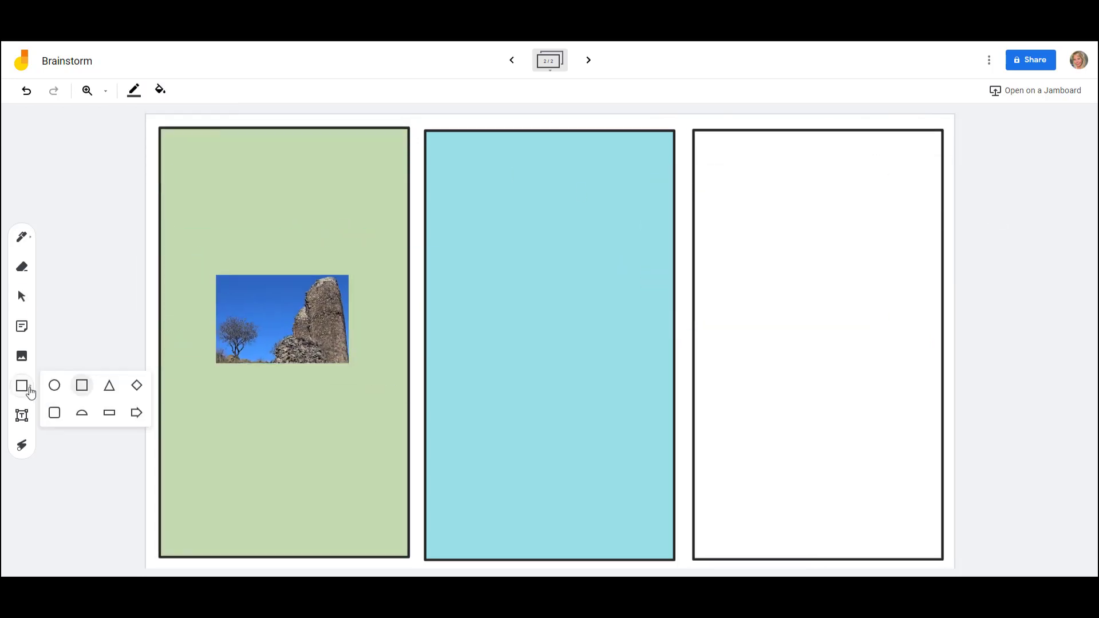
# Step: Add an 'Images' text box atop the green panel in Title style, teal, centred
pyautogui.click(22, 416)
pyautogui.click(183, 143)
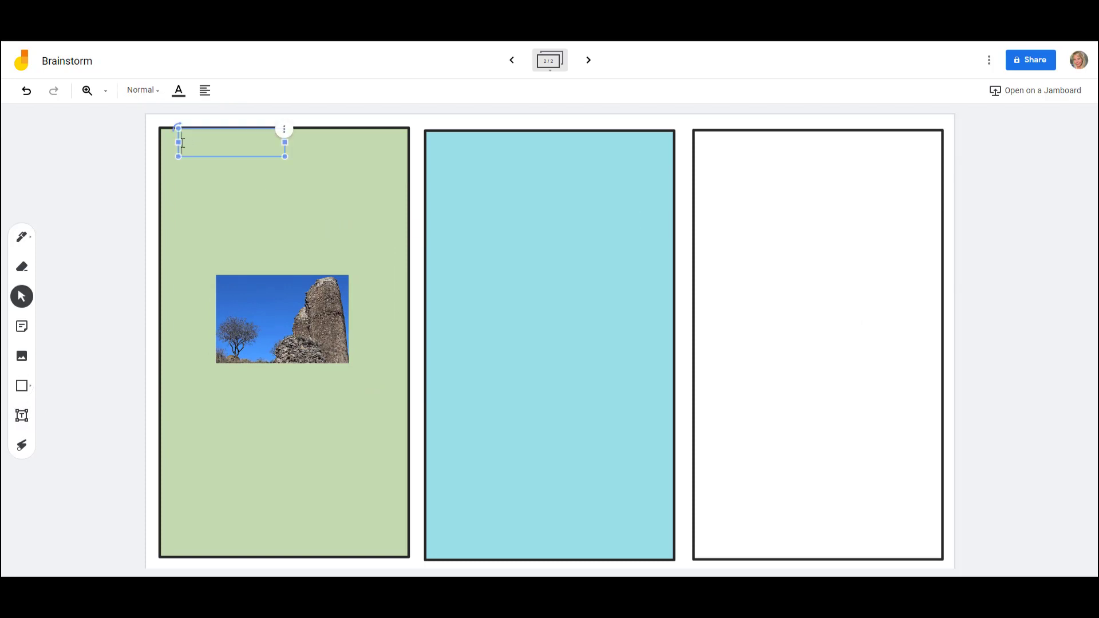
pyautogui.write('Images')
pyautogui.moveTo(277, 154); pyautogui.dragTo(308, 164)
pyautogui.click(142, 90)
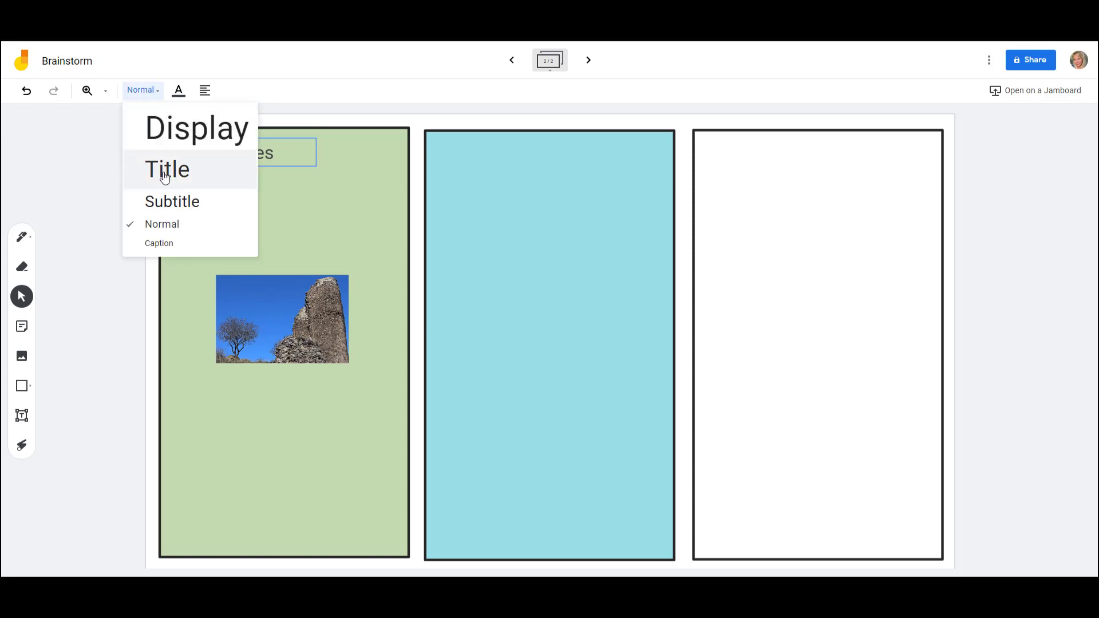
pyautogui.click(165, 174)
pyautogui.click(167, 91)
pyautogui.click(197, 114)
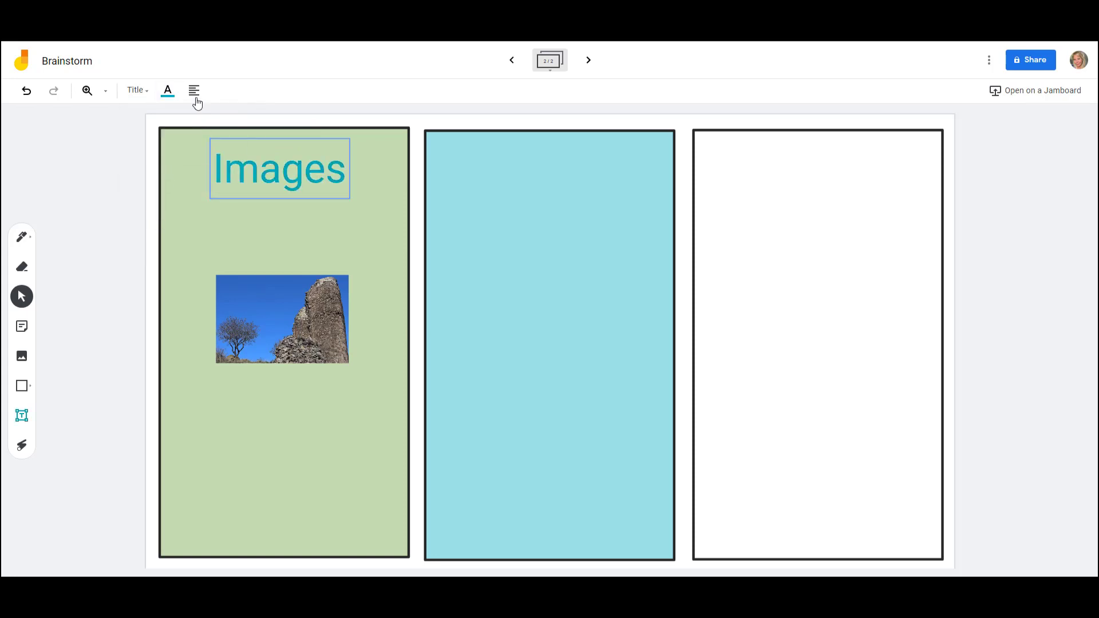
pyautogui.click(196, 90)
pyautogui.click(223, 115)
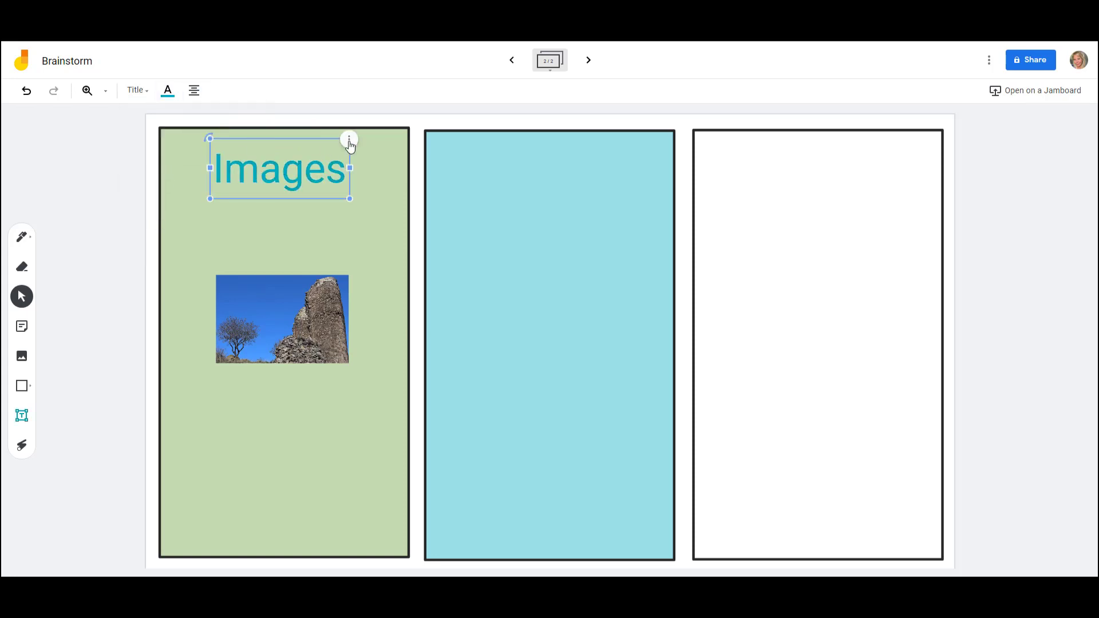
# Step: Check the text box options, then trace the Images heading with the laser
pyautogui.click(349, 140)
pyautogui.click(289, 247)
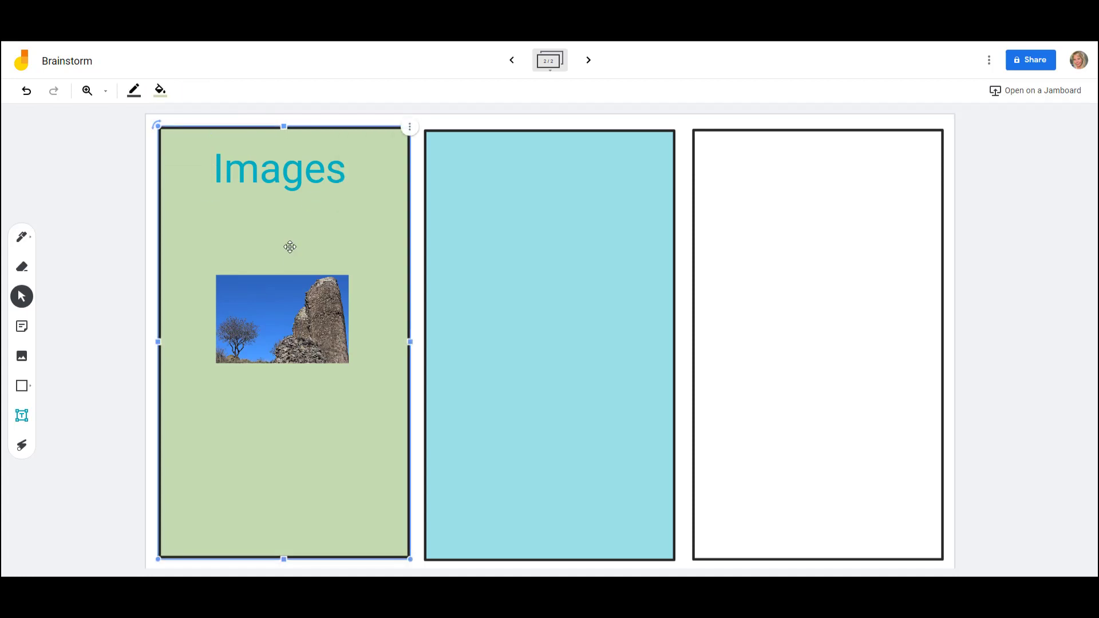
pyautogui.click(20, 446)
pyautogui.moveTo(289, 159)
pyautogui.mouseDown()
pyautogui.moveTo(203, 189)
pyautogui.moveTo(404, 165)
pyautogui.mouseUp()
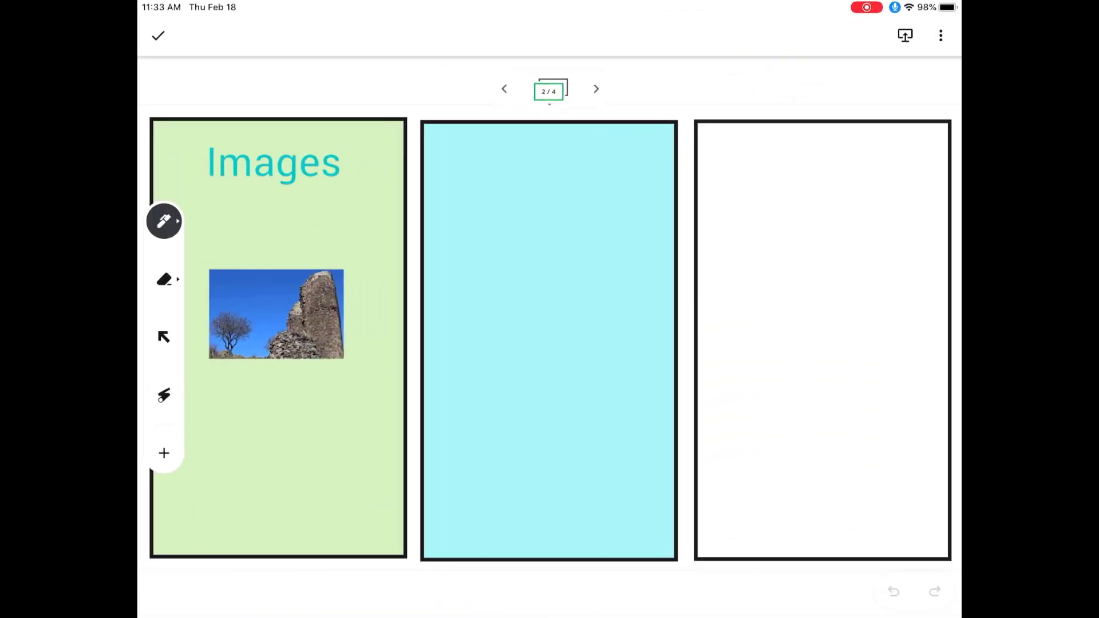
# Step: Handwrite 'Places' on the blue column with handwriting-to-text conversion turned on
pyautogui.click(164, 221)
pyautogui.click(389, 363)
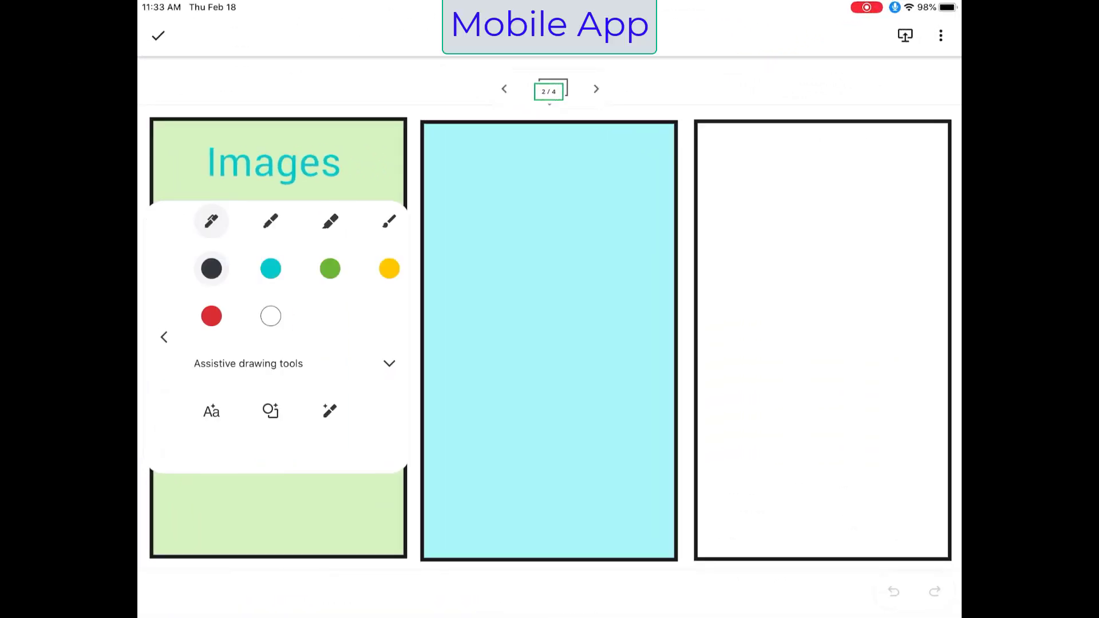
pyautogui.click(211, 411)
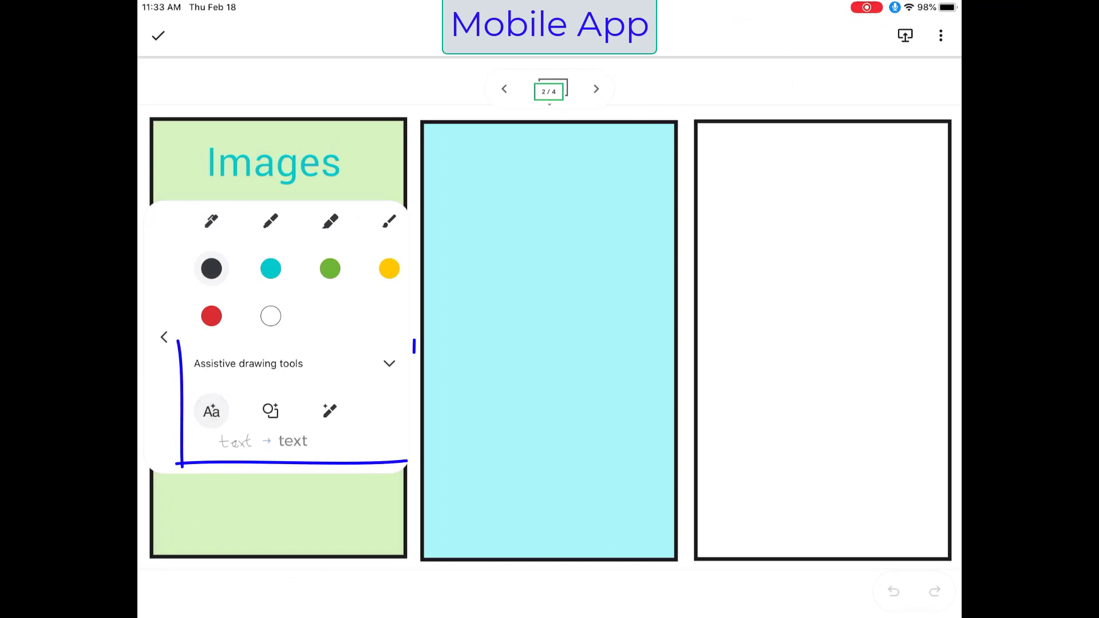
pyautogui.click(211, 411)
pyautogui.moveTo(454, 166)
pyautogui.mouseDown()
pyautogui.moveTo(456, 258)
pyautogui.moveTo(455, 209)
pyautogui.mouseUp()
pyautogui.moveTo(527, 160)
pyautogui.mouseDown()
pyautogui.moveTo(572, 221)
pyautogui.moveTo(647, 223)
pyautogui.mouseUp()
pyautogui.moveTo(676, 181); pyautogui.dragTo(650, 229)
# Step: Sketch a circle via shape recognition and a vase replaced by the AutoDraw amphora
pyautogui.click(163, 221)
pyautogui.moveTo(564, 267)
pyautogui.mouseDown()
pyautogui.moveTo(560, 389)
pyautogui.moveTo(598, 269)
pyautogui.mouseUp()
pyautogui.click(164, 221)
pyautogui.moveTo(794, 216)
pyautogui.mouseDown()
pyautogui.moveTo(871, 417)
pyautogui.moveTo(904, 213)
pyautogui.moveTo(766, 212)
pyautogui.mouseUp()
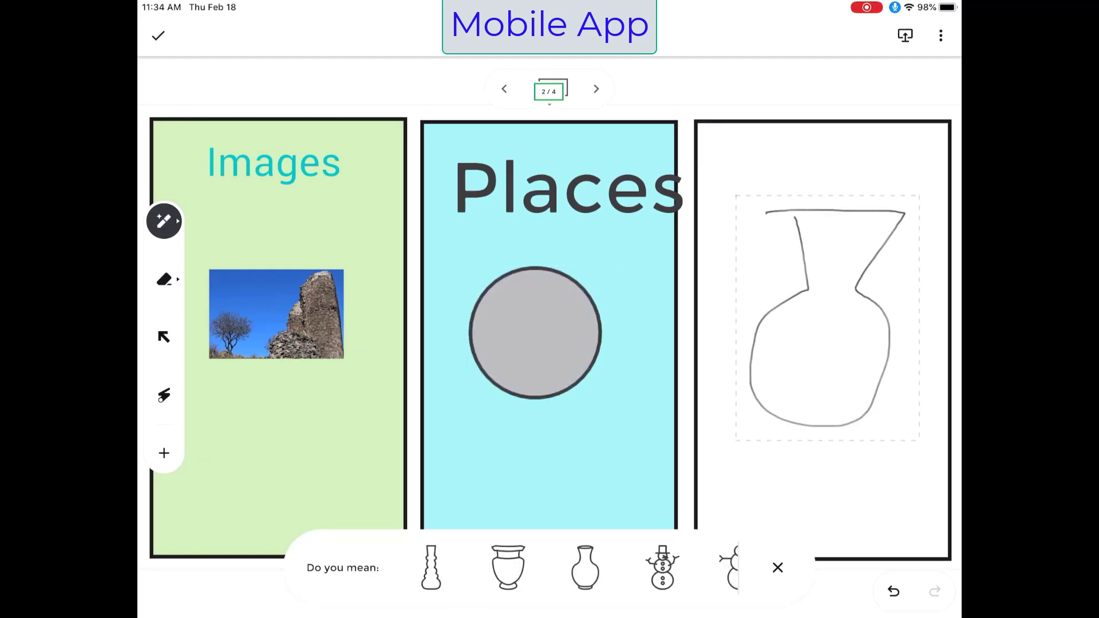
pyautogui.click(508, 567)
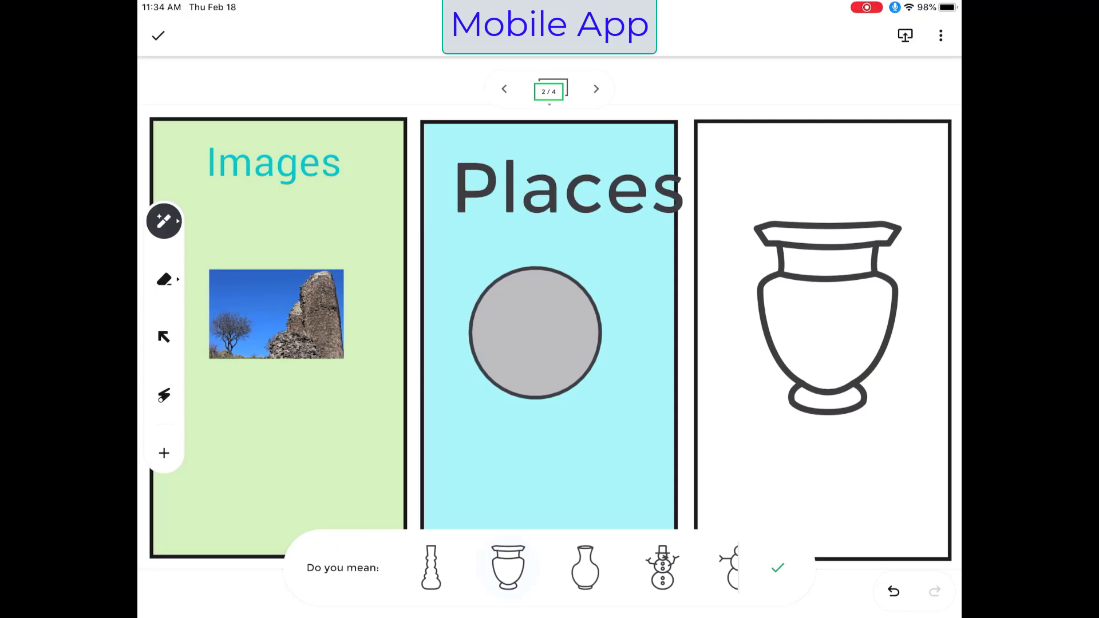
# Step: Insert a speech-bubble sticker and place it right of the grey circle
pyautogui.click(777, 568)
pyautogui.click(164, 453)
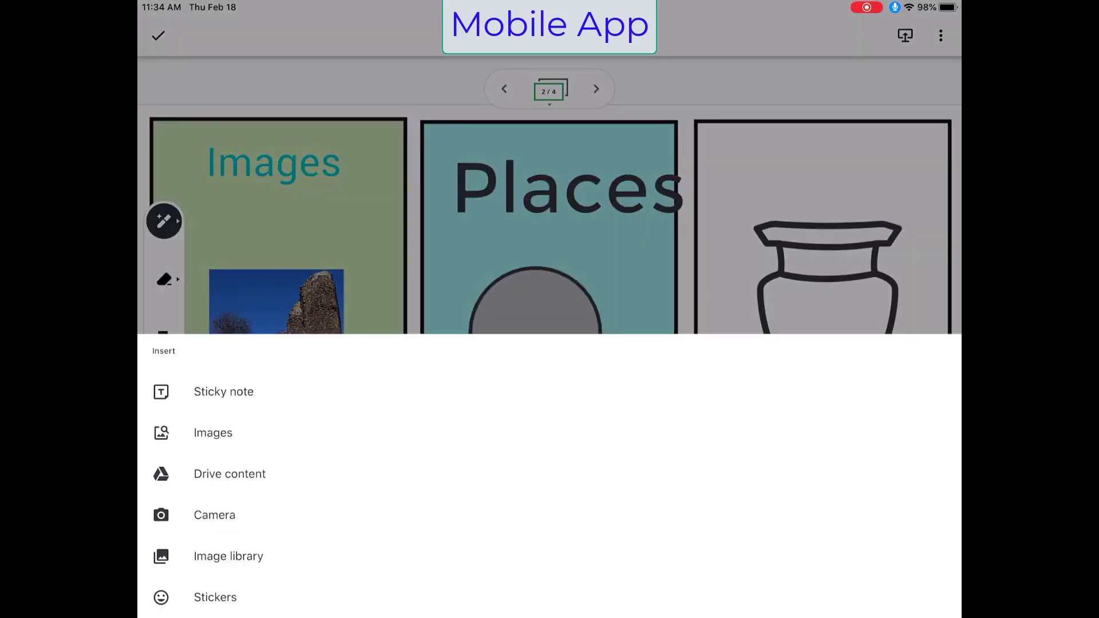
pyautogui.click(224, 474)
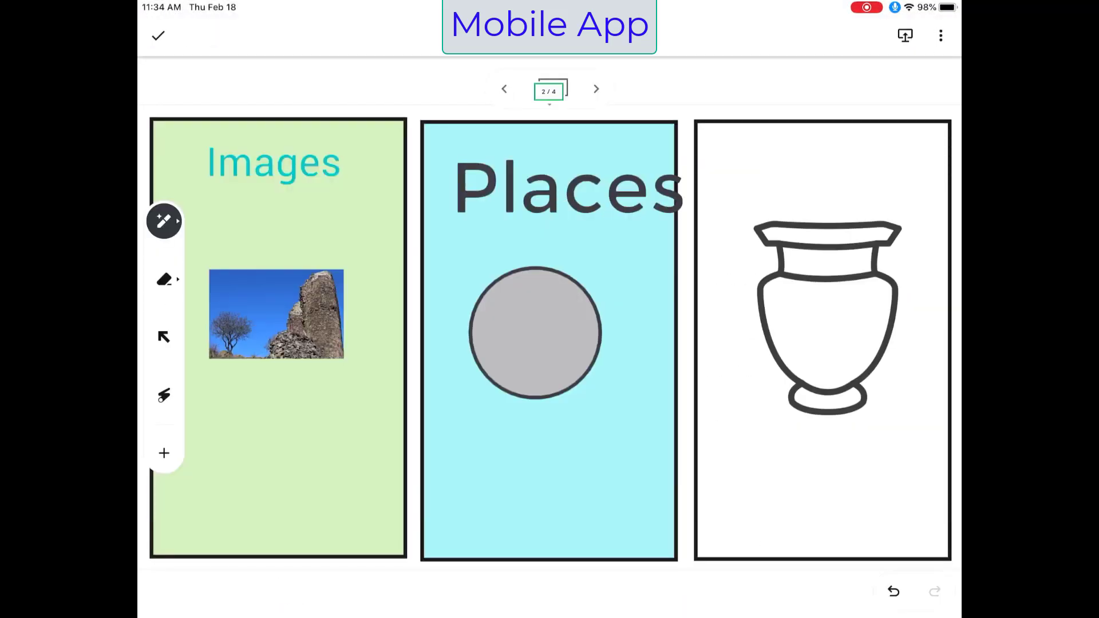
pyautogui.click(163, 453)
pyautogui.click(216, 595)
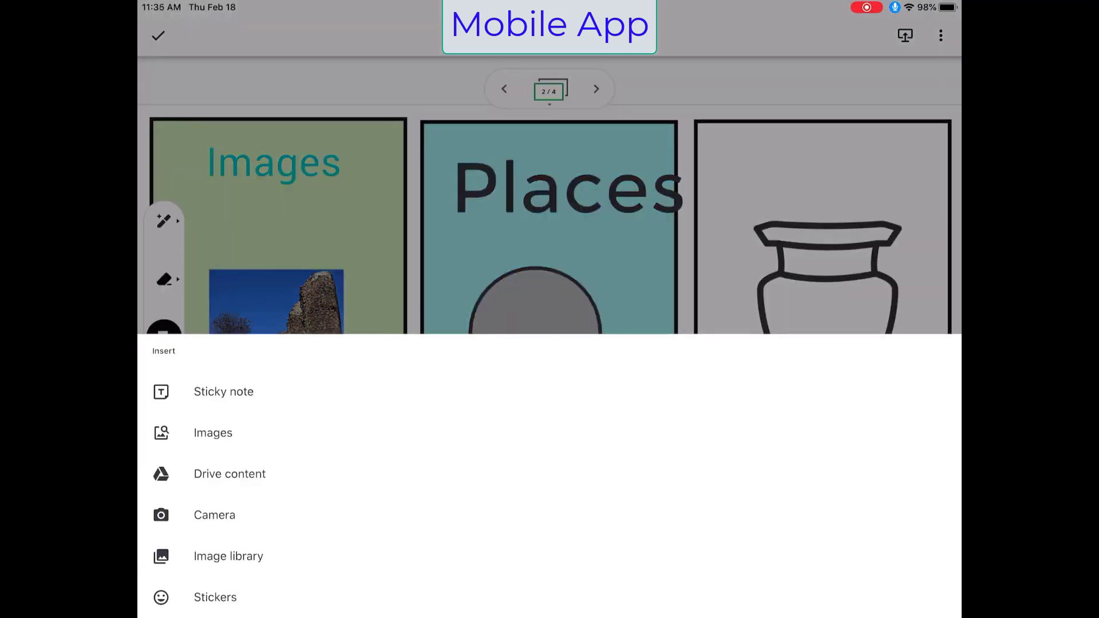
pyautogui.click(372, 335)
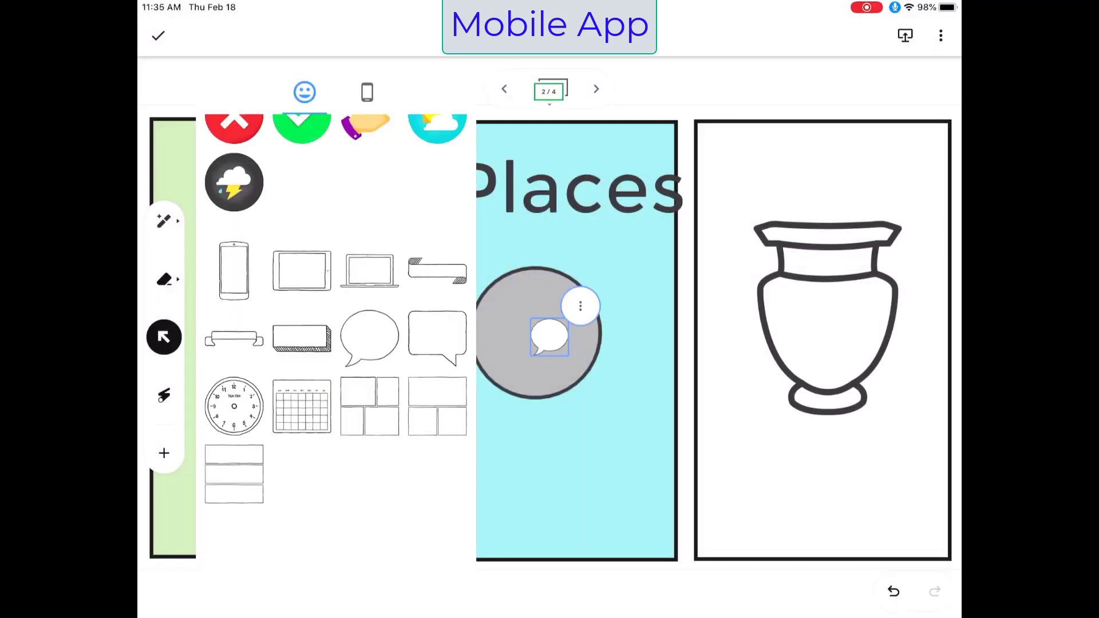
pyautogui.moveTo(549, 334); pyautogui.dragTo(663, 227)
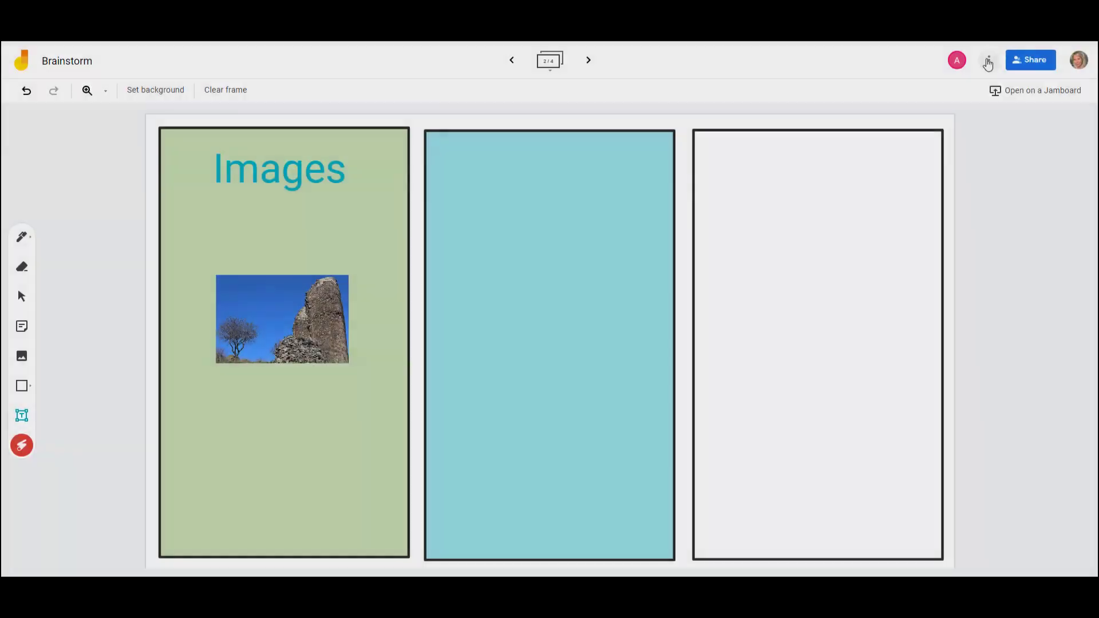
# Step: Open the Brainstorm jam's More Actions menu, then close it without choosing anything
pyautogui.click(988, 59)
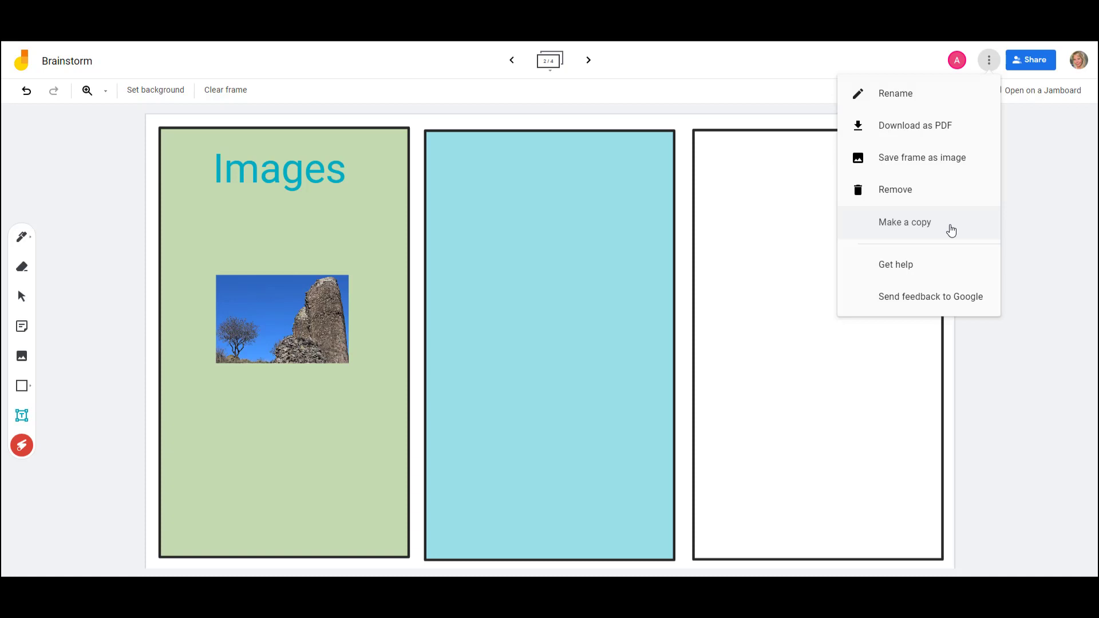
pyautogui.click(1016, 187)
# Step: Add the student Aiden as a collaborator on the Brainstorm jam
pyautogui.click(1038, 61)
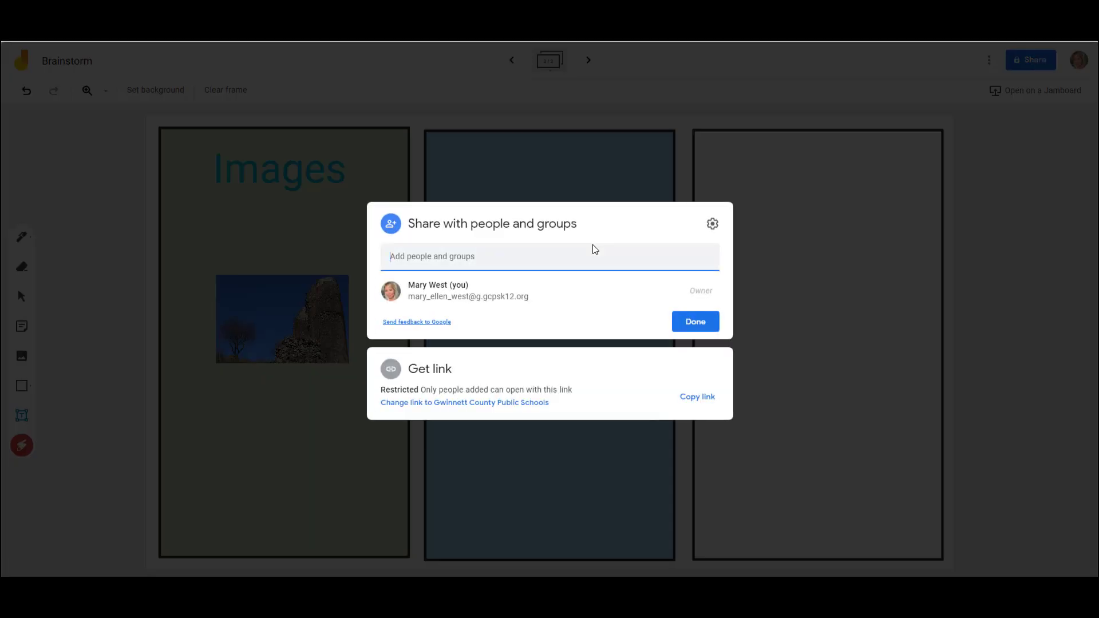
pyautogui.write('aiden')
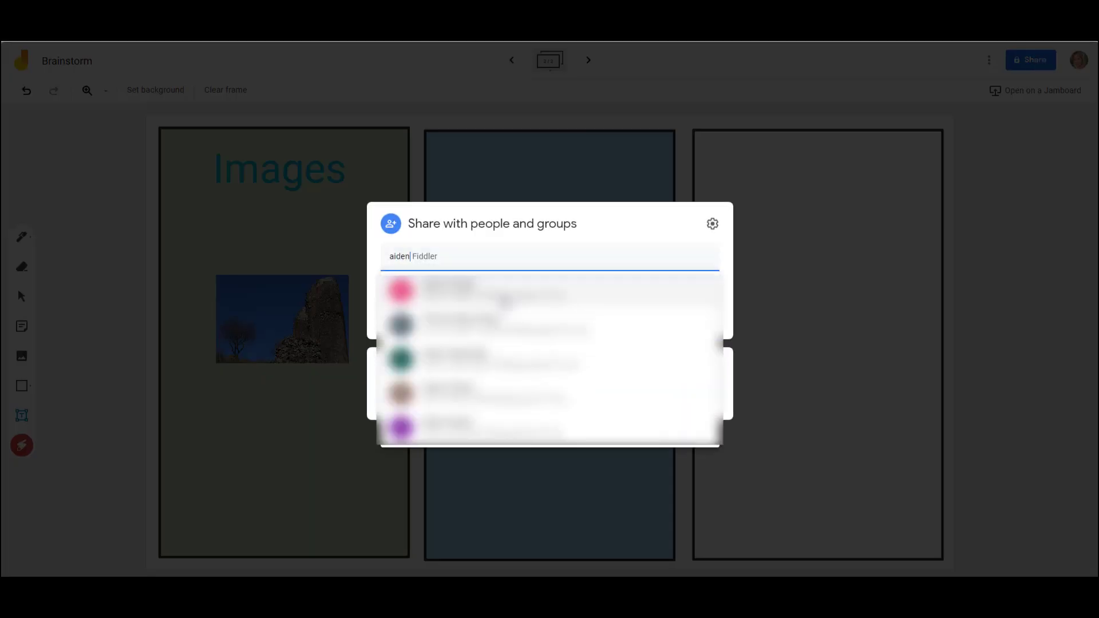
pyautogui.click(505, 294)
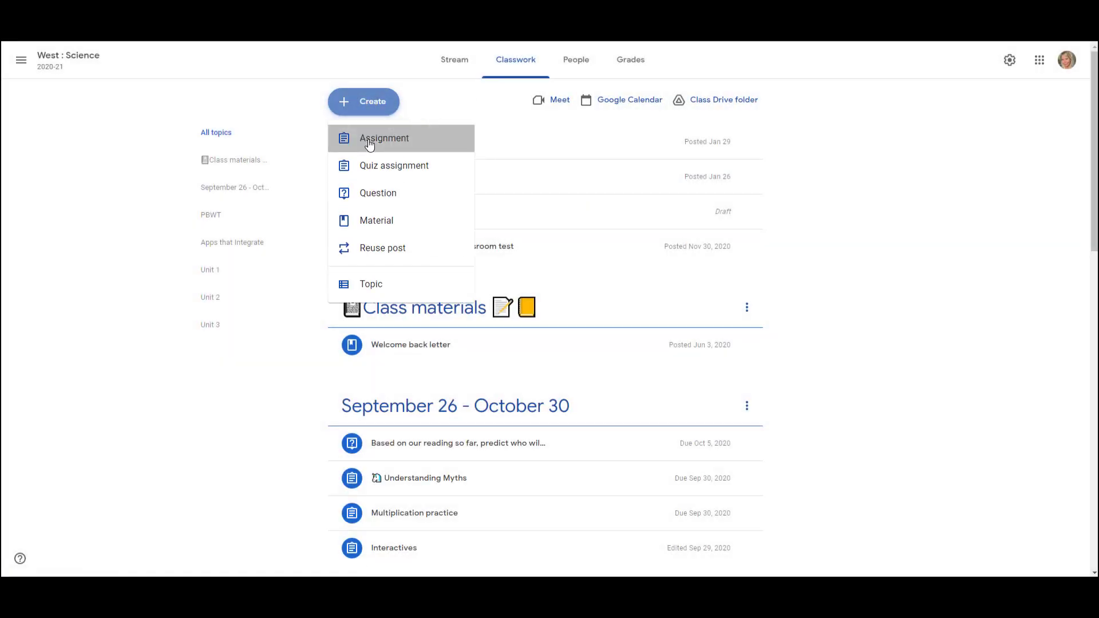
# Step: Start an assignment titled 'Brainstorm' with instructions 'Complete the graphic organizer in the attached Jam…'
pyautogui.click(369, 143)
pyautogui.write('Brainstorm')
pyautogui.click(331, 155)
pyautogui.write('Complete the graphic organizer in the ')
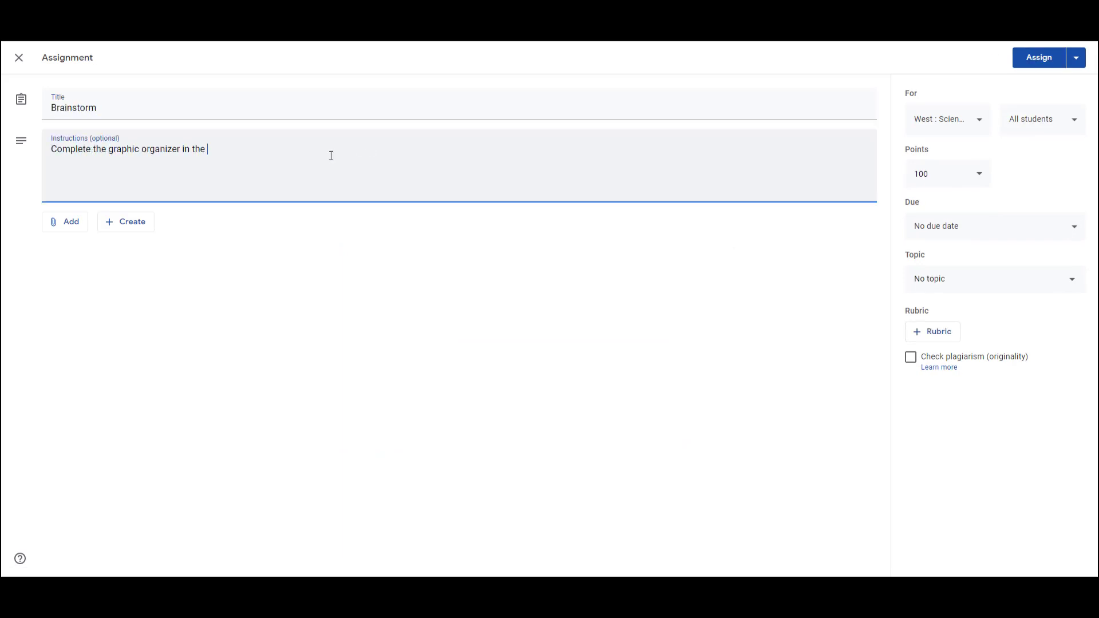
pyautogui.write('attached Jam and then submit')
# Step: Attach the Brainstorm jam from Google Drive, set to make a copy for each student
pyautogui.click(62, 221)
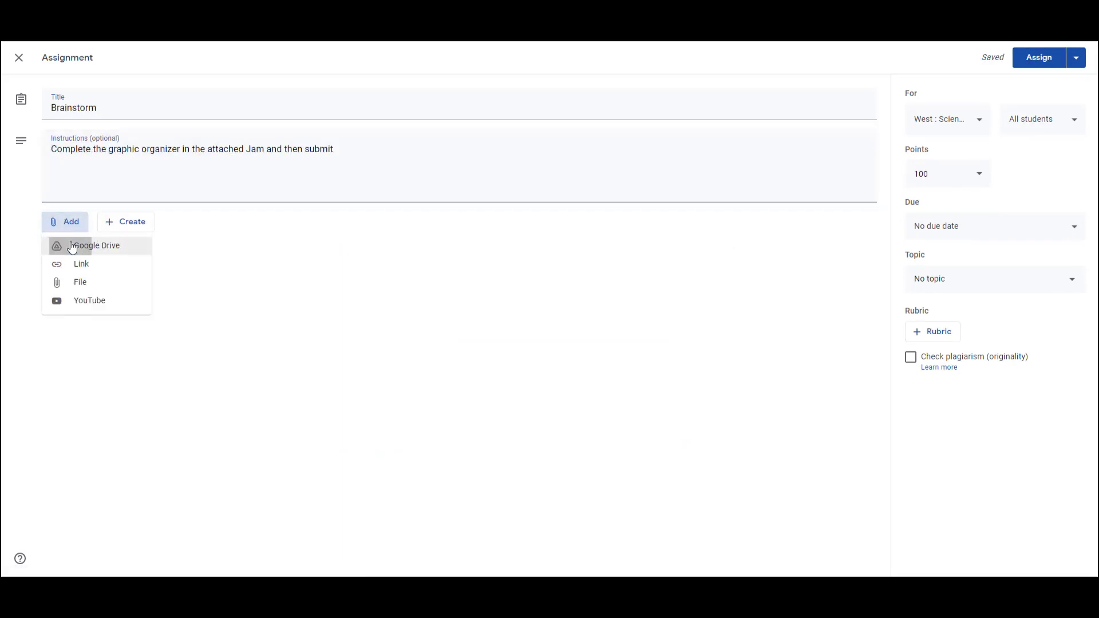
pyautogui.click(69, 245)
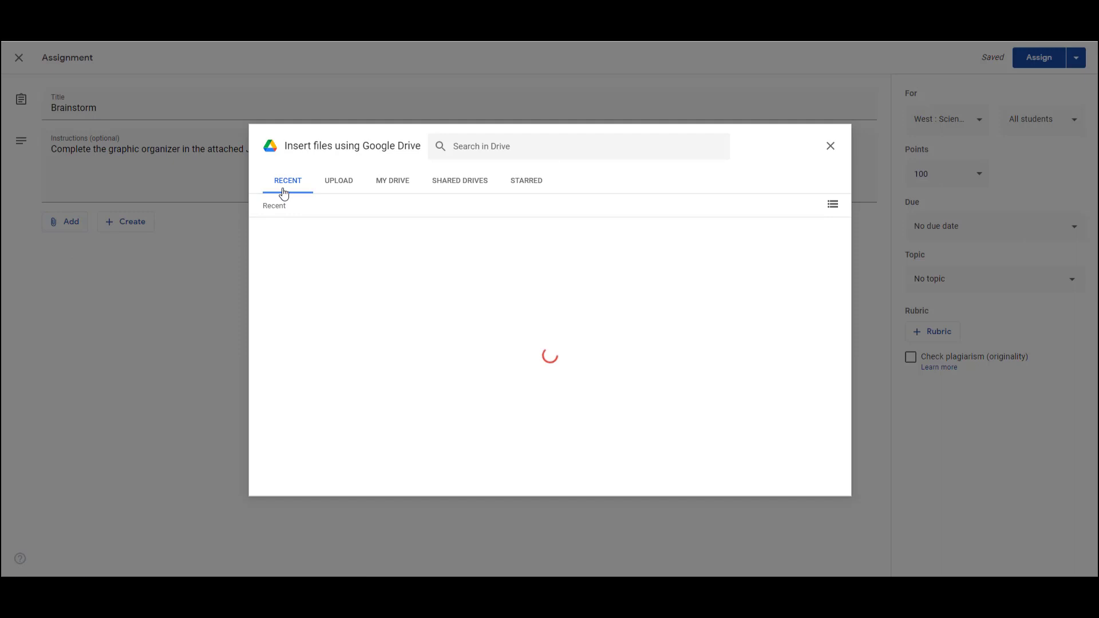
pyautogui.doubleClick(328, 282)
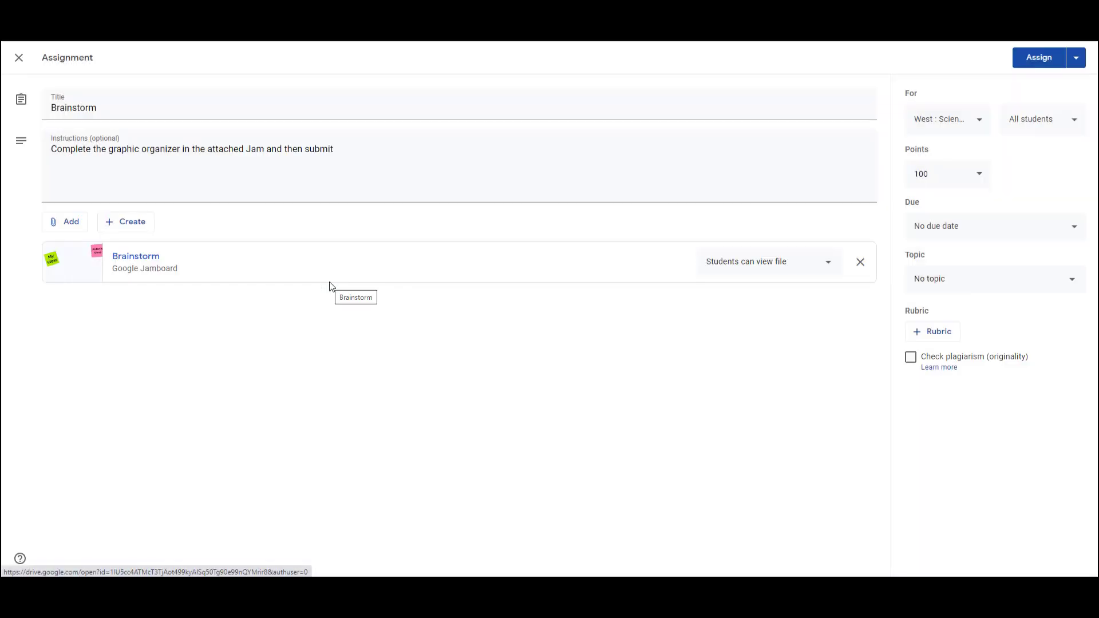
pyautogui.click(829, 263)
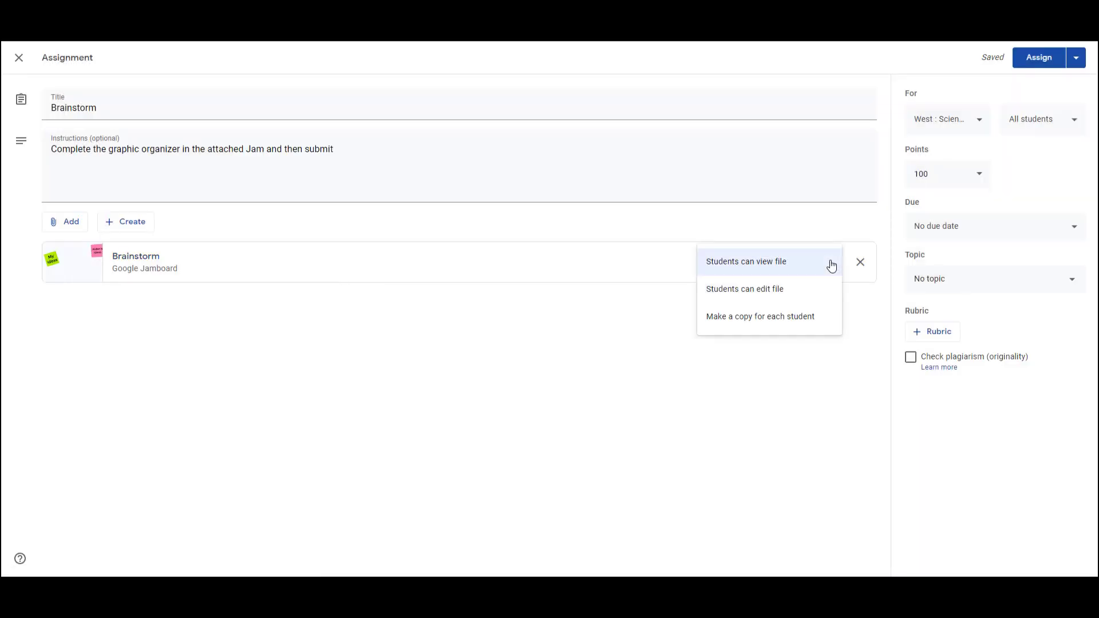
pyautogui.click(828, 291)
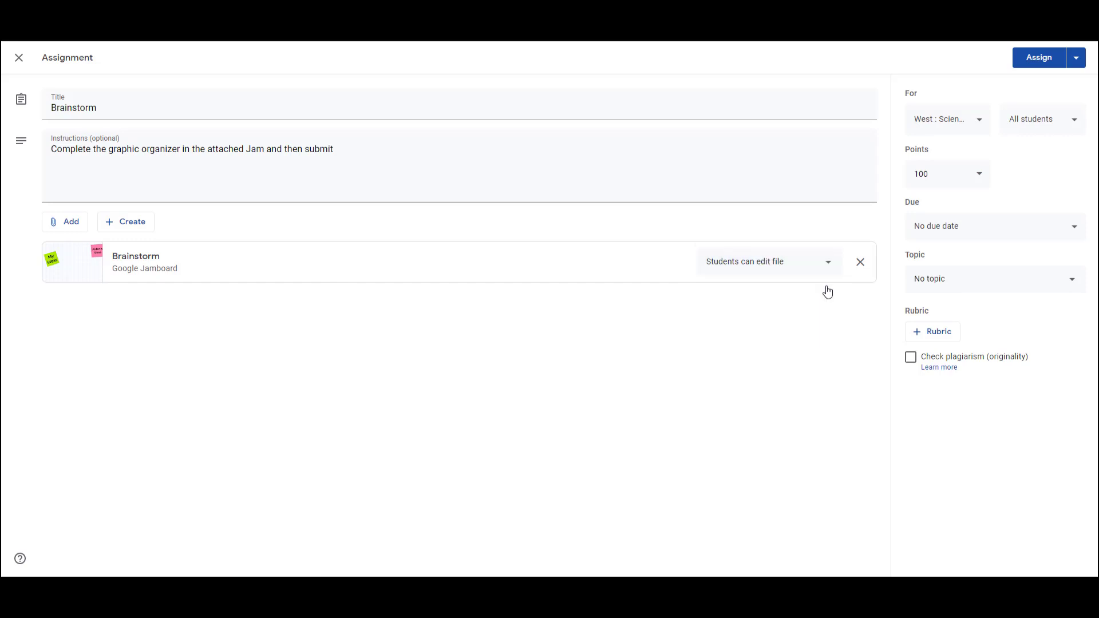
pyautogui.click(822, 269)
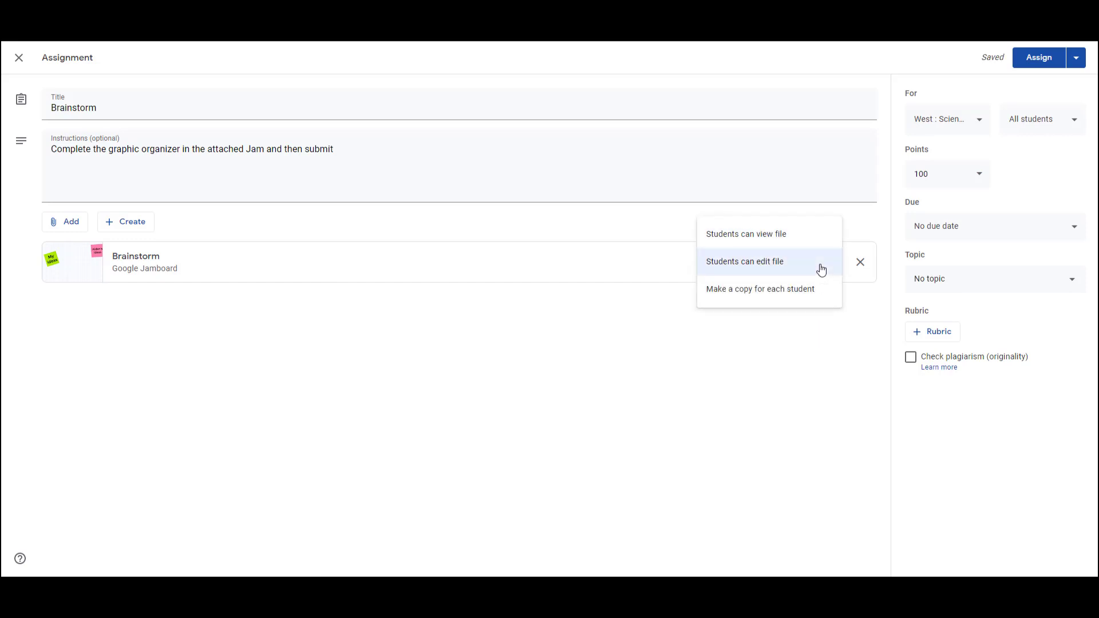
pyautogui.click(820, 295)
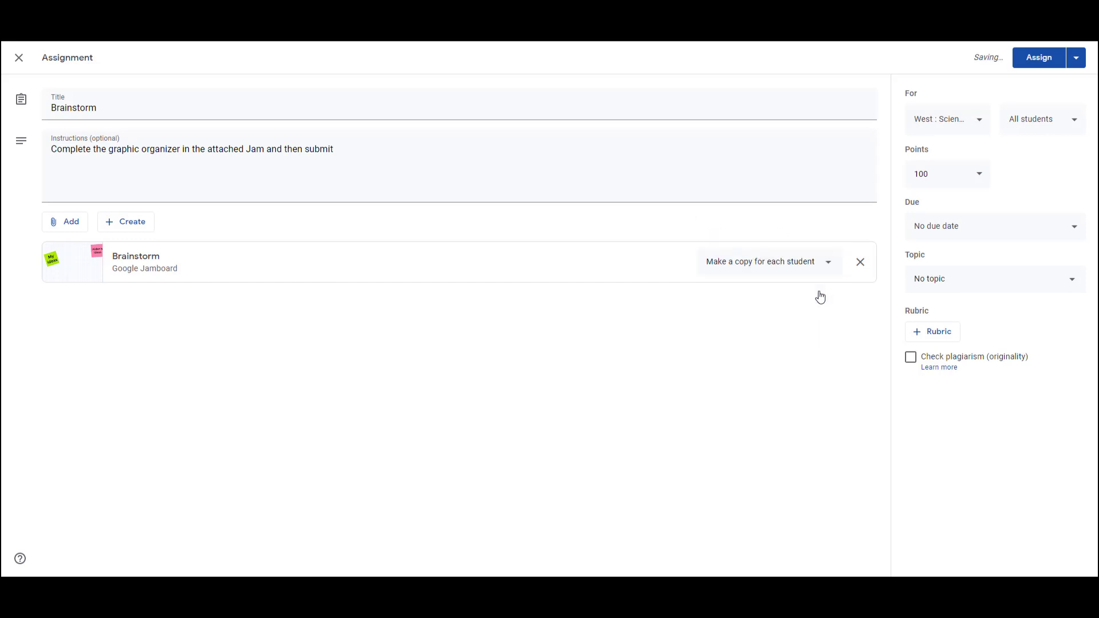
# Step: Post the assignment, then duplicate frame 2 of the jam and add a blank frame after it
pyautogui.click(1039, 58)
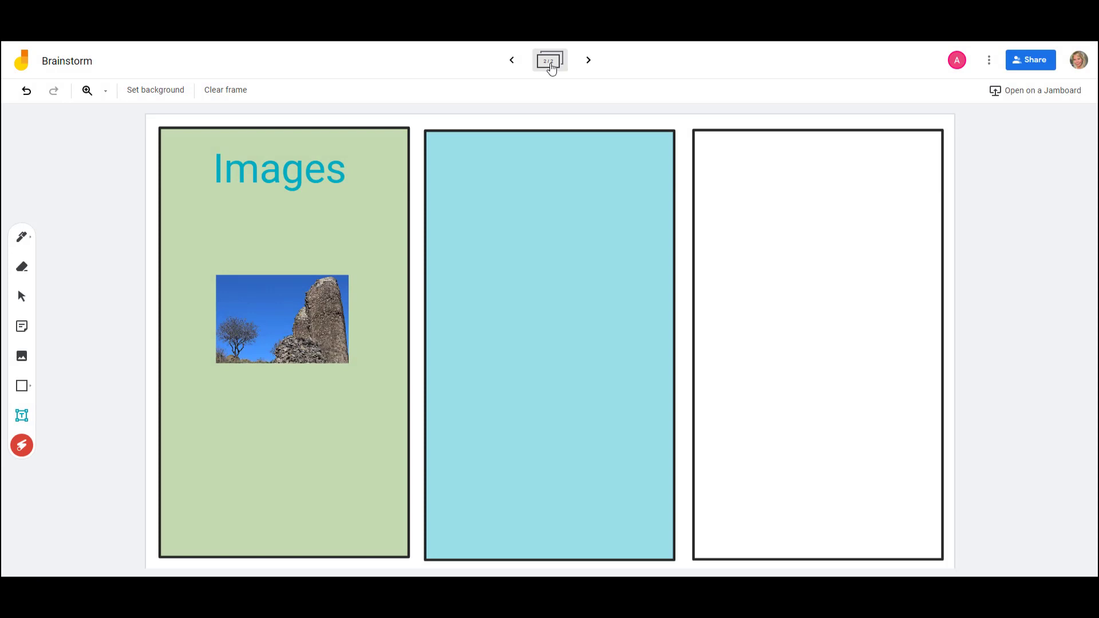
pyautogui.click(549, 64)
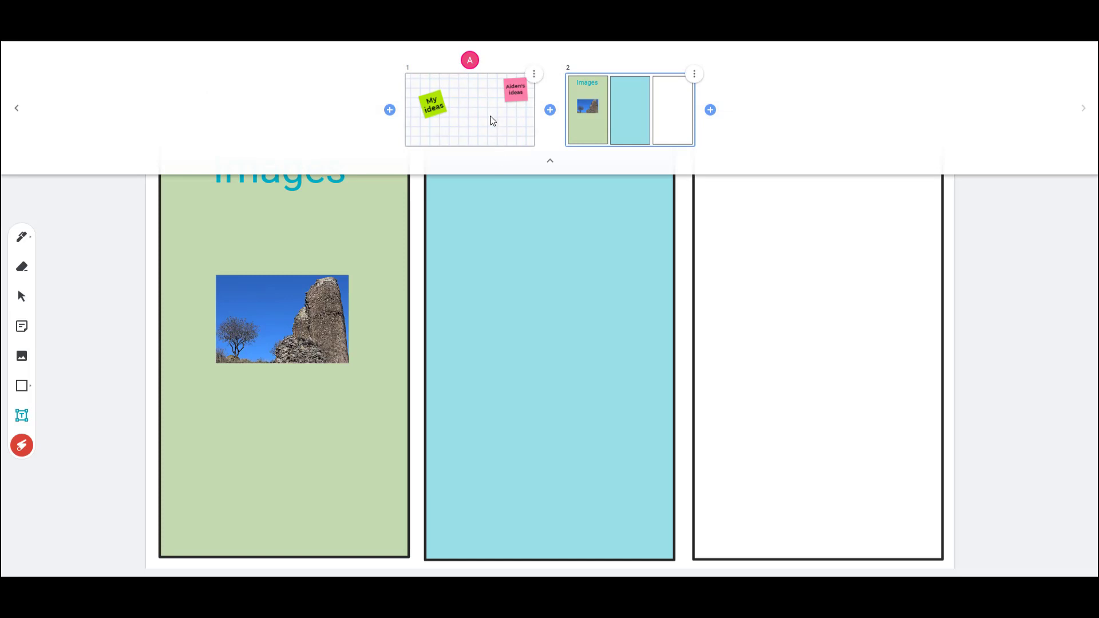
pyautogui.click(693, 74)
pyautogui.click(674, 78)
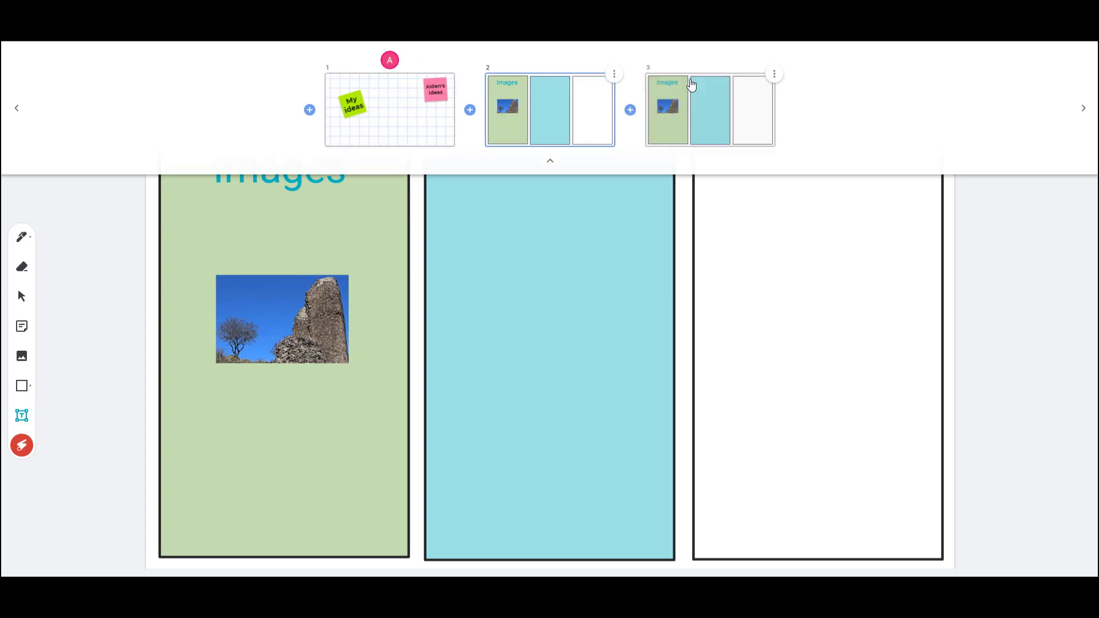
pyautogui.click(630, 110)
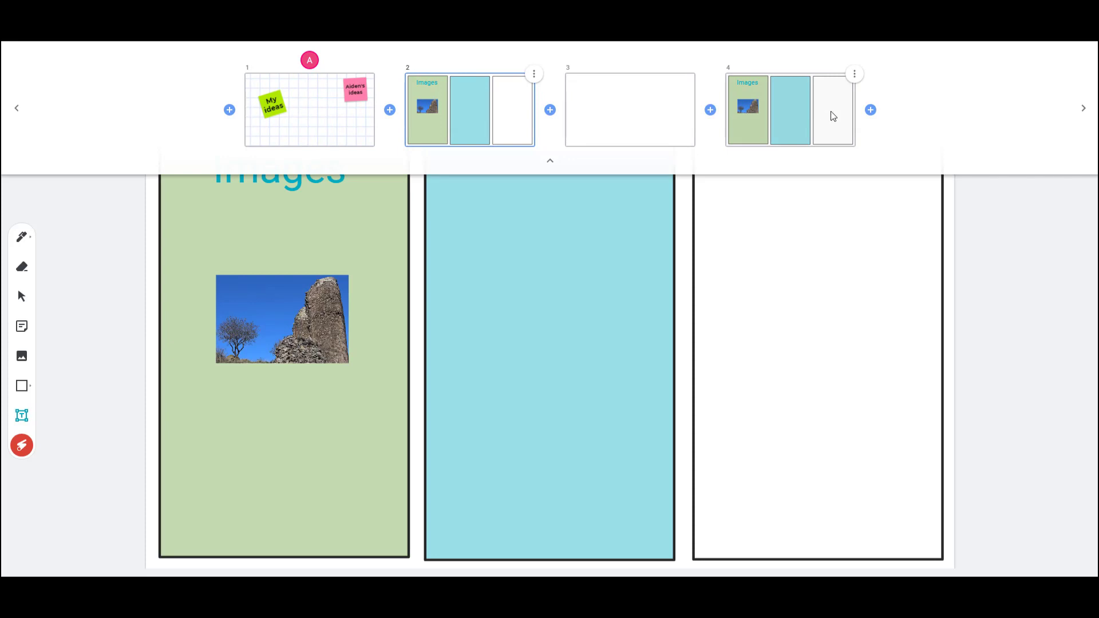